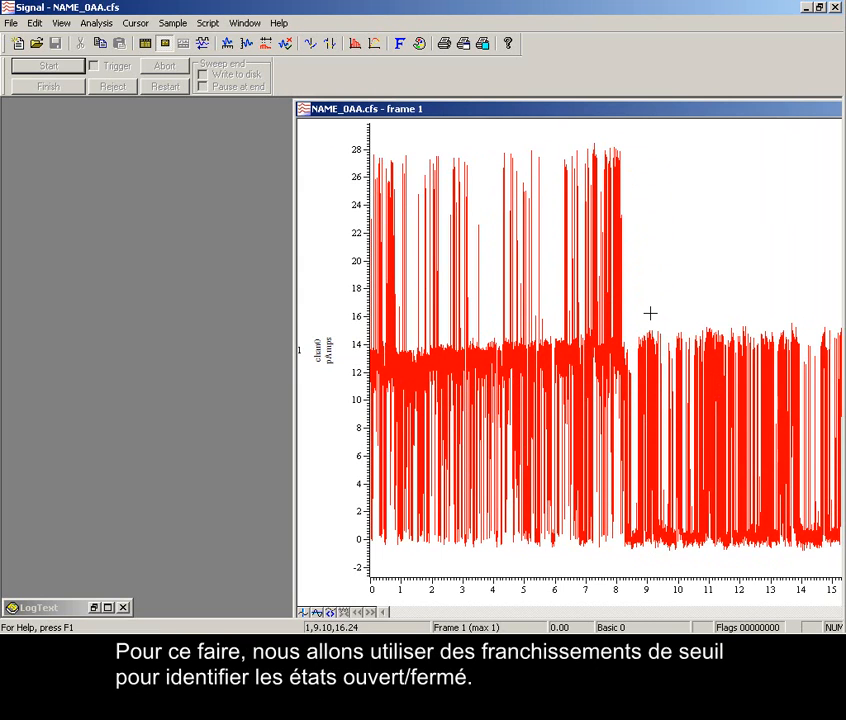
Step: Open the settings for a new threshold-based idealised trace of the recording and move the dialog clear of the data
{"action": "left_click", "coordinate": [93, 24]}
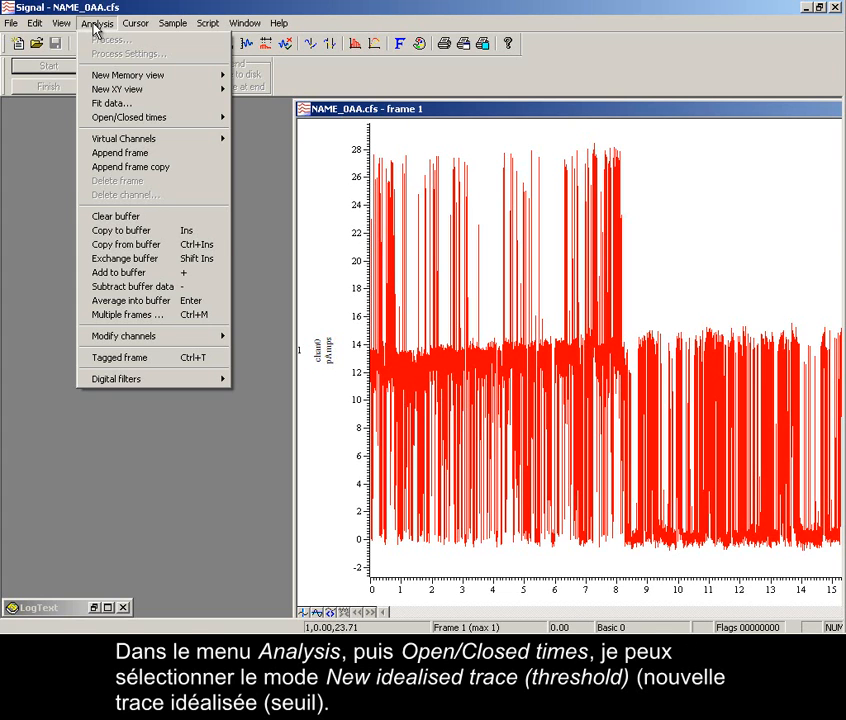
{"action": "mouse_move", "coordinate": [138, 122]}
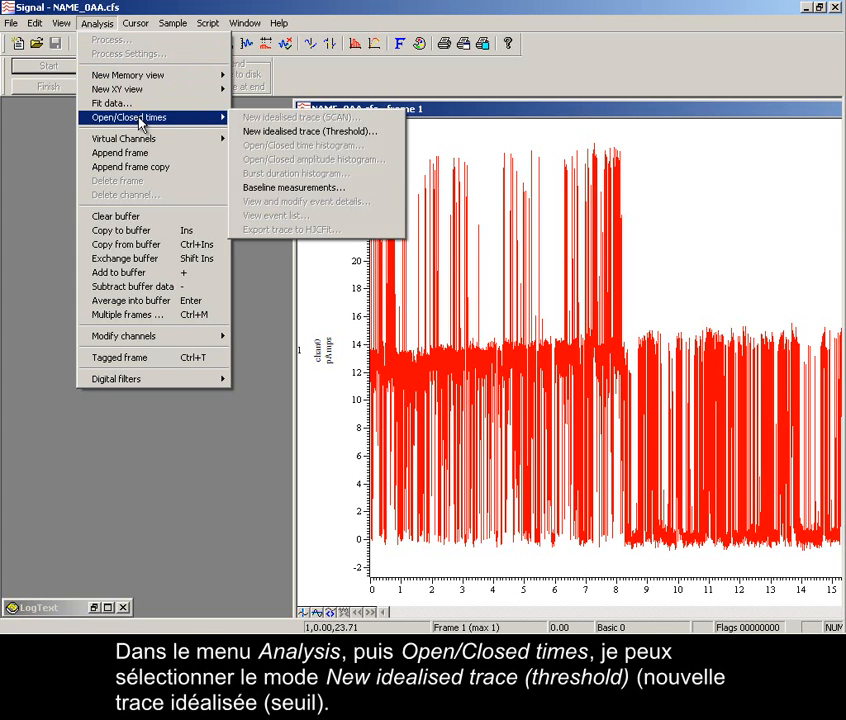
{"action": "left_click", "coordinate": [273, 131]}
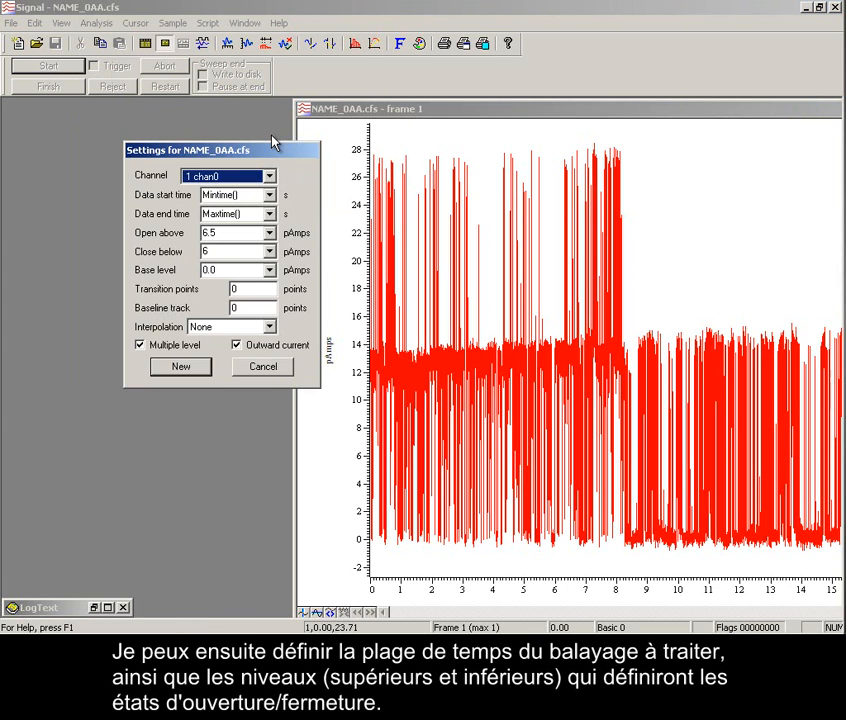
{"action": "left_click_drag", "start_coordinate": [261, 156], "coordinate": [226, 146]}
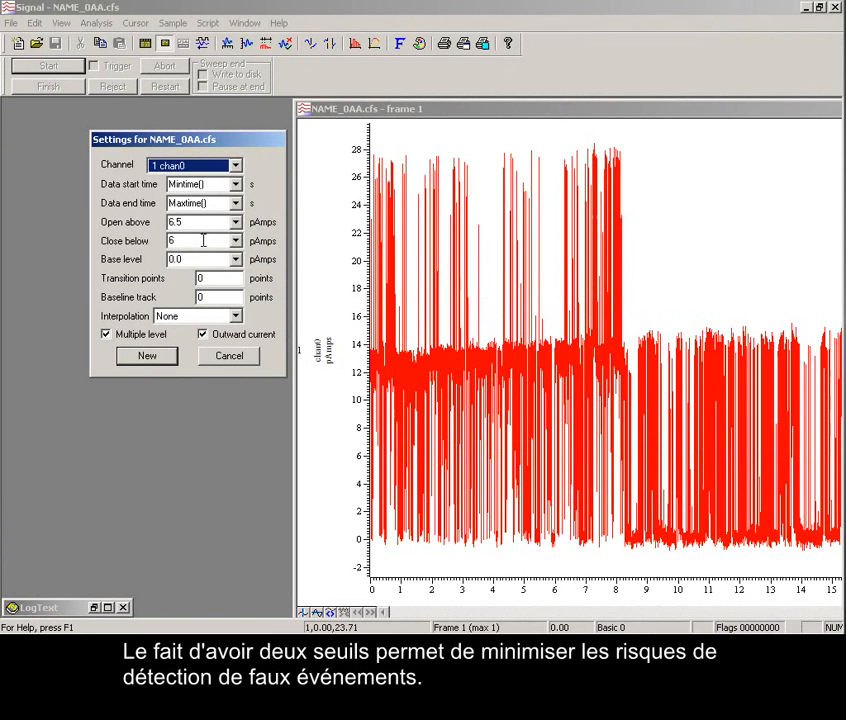
Step: Set interpolation to Linear, keeping base level 0.0, transition points 0, baseline track 0 and outward current enabled
{"action": "double_click", "coordinate": [196, 263]}
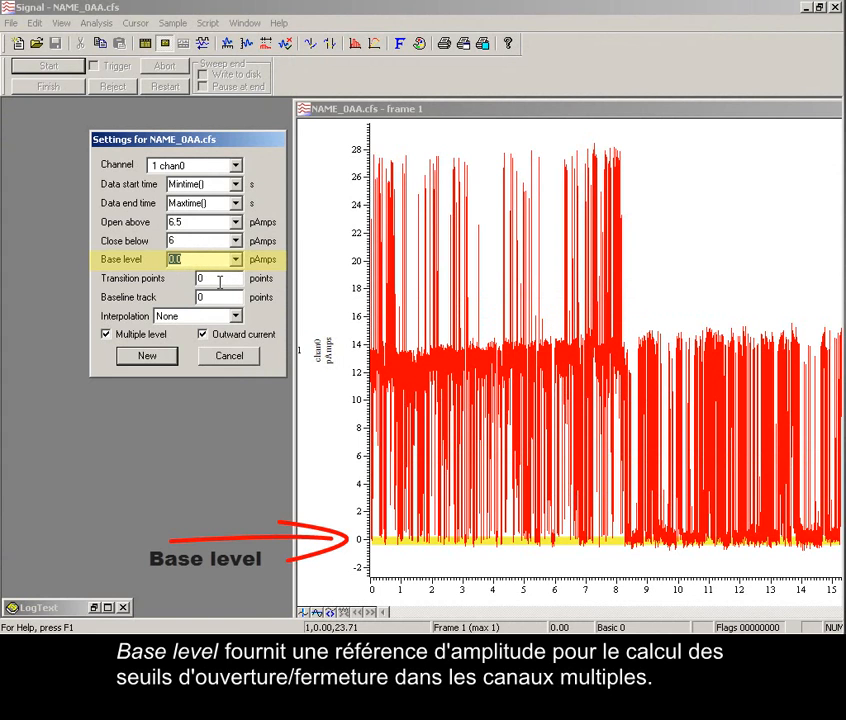
{"action": "double_click", "coordinate": [219, 282]}
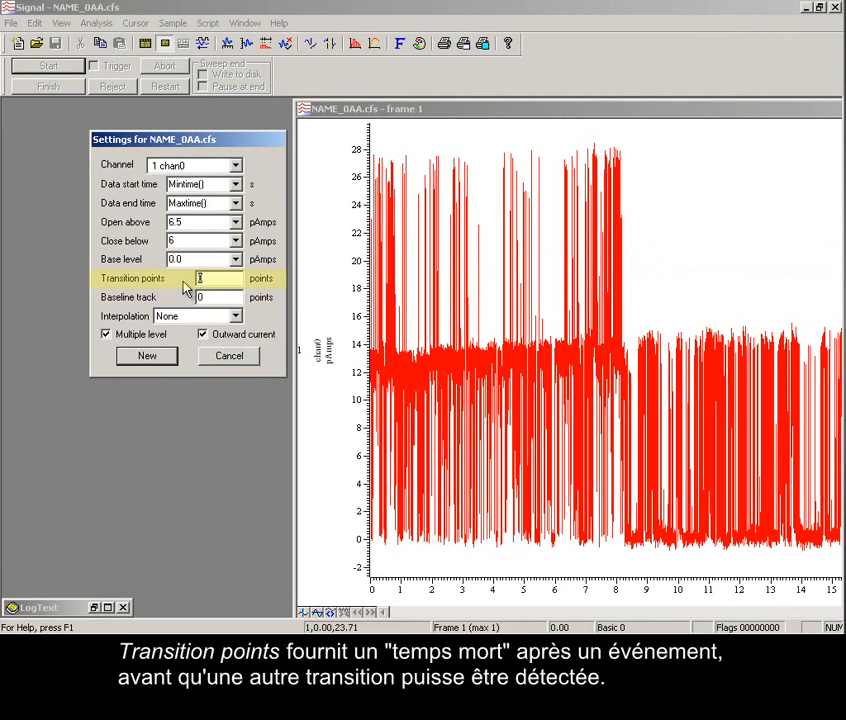
{"action": "double_click", "coordinate": [205, 284]}
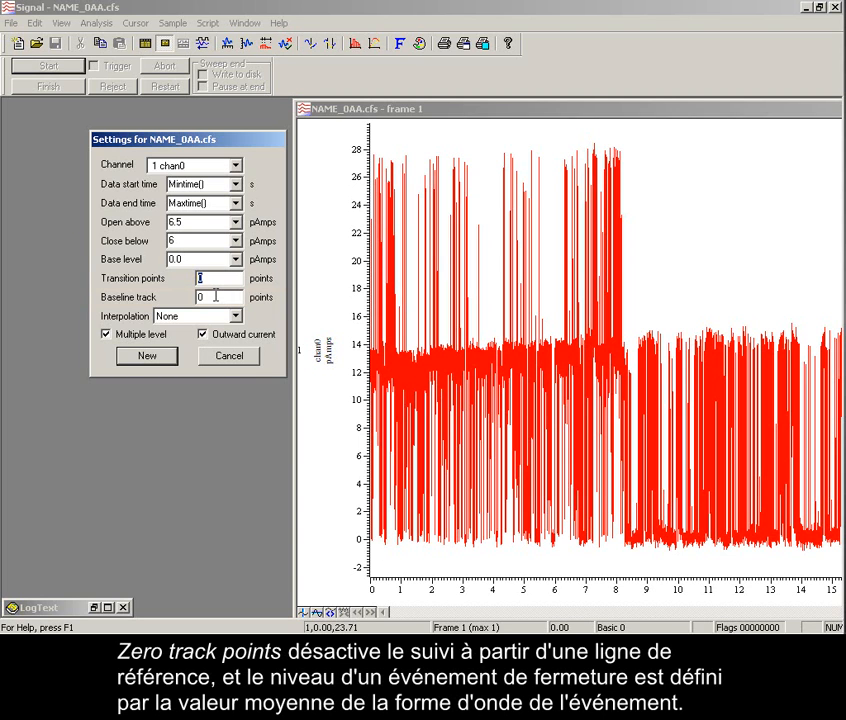
{"action": "double_click", "coordinate": [201, 297]}
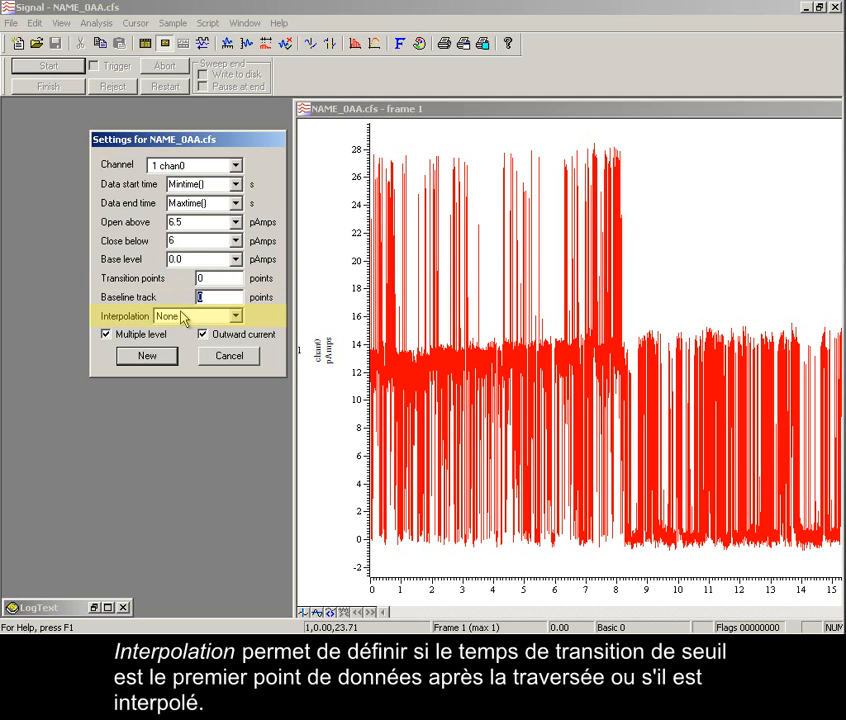
{"action": "left_click", "coordinate": [182, 316]}
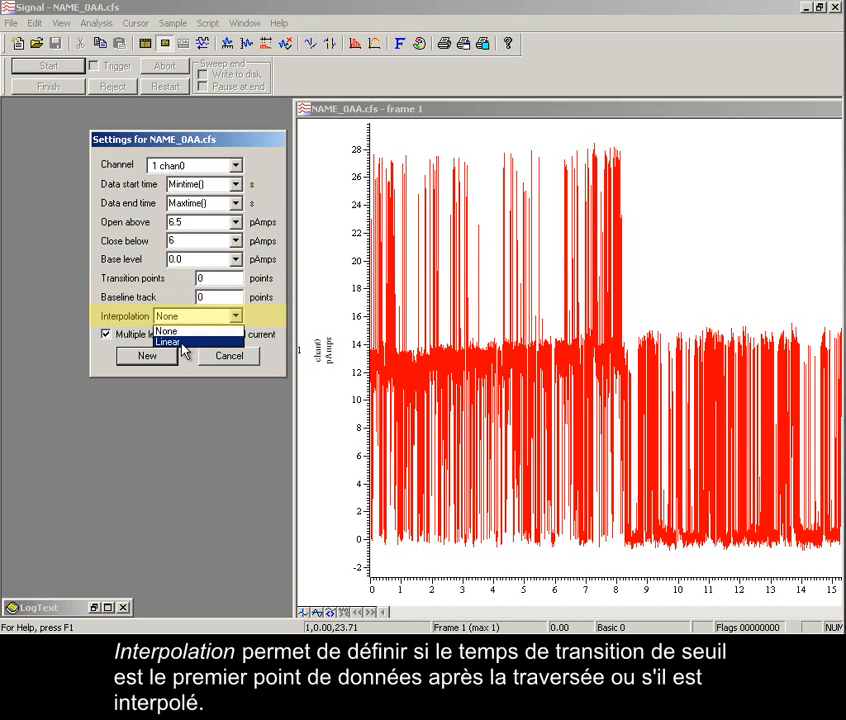
{"action": "left_click", "coordinate": [183, 343]}
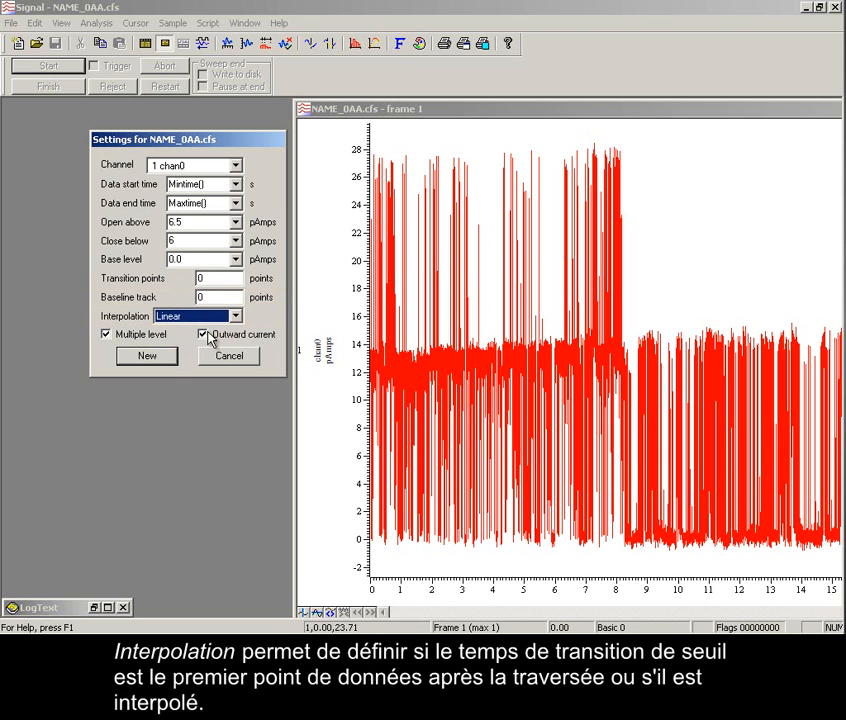
{"action": "left_click", "coordinate": [228, 334]}
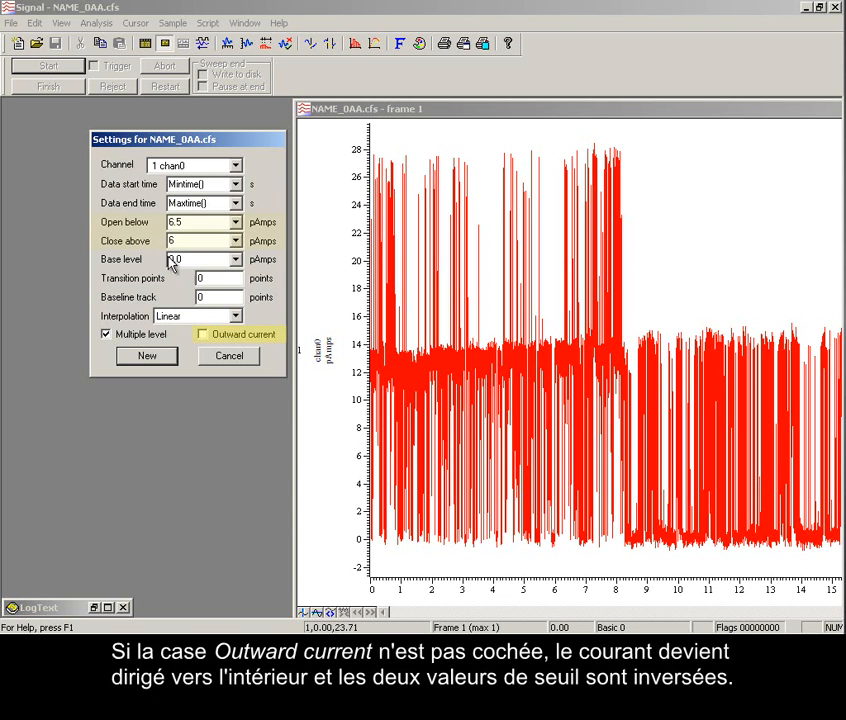
{"action": "left_click", "coordinate": [218, 338]}
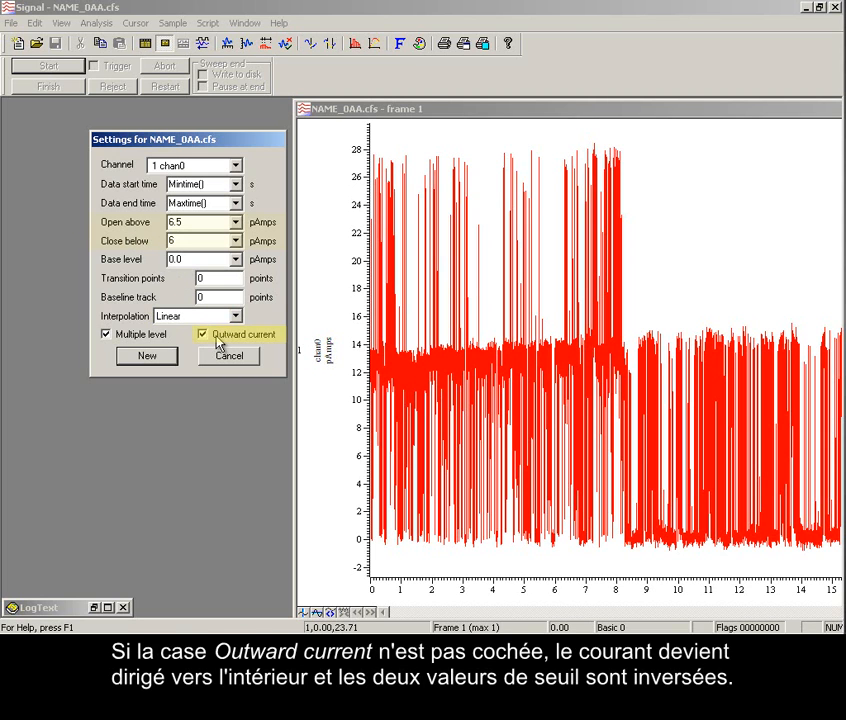
Step: Create the idealised trace from these settings and process all frames of the file
{"action": "left_click", "coordinate": [150, 356]}
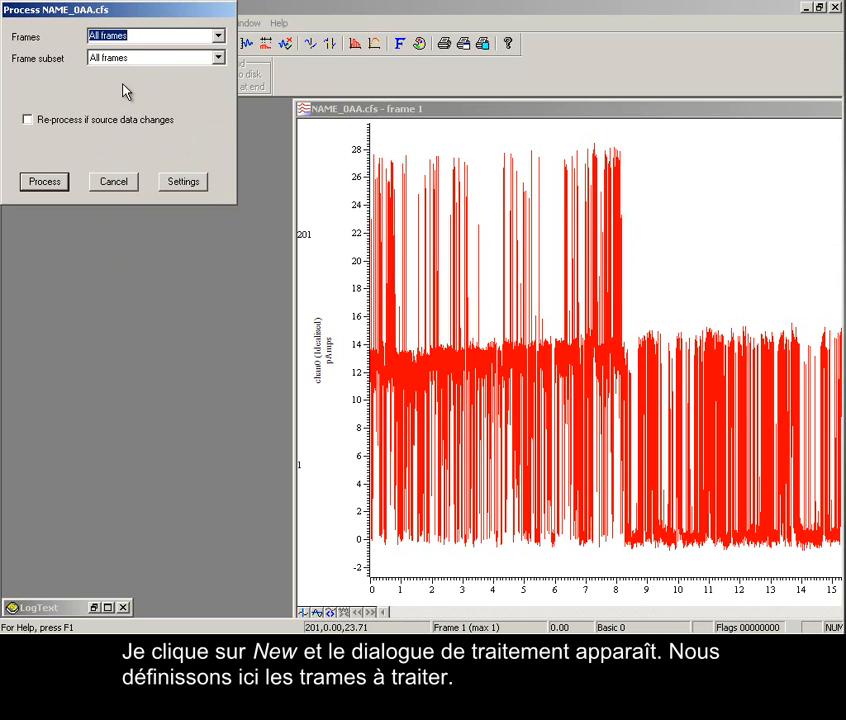
{"action": "left_click", "coordinate": [219, 37]}
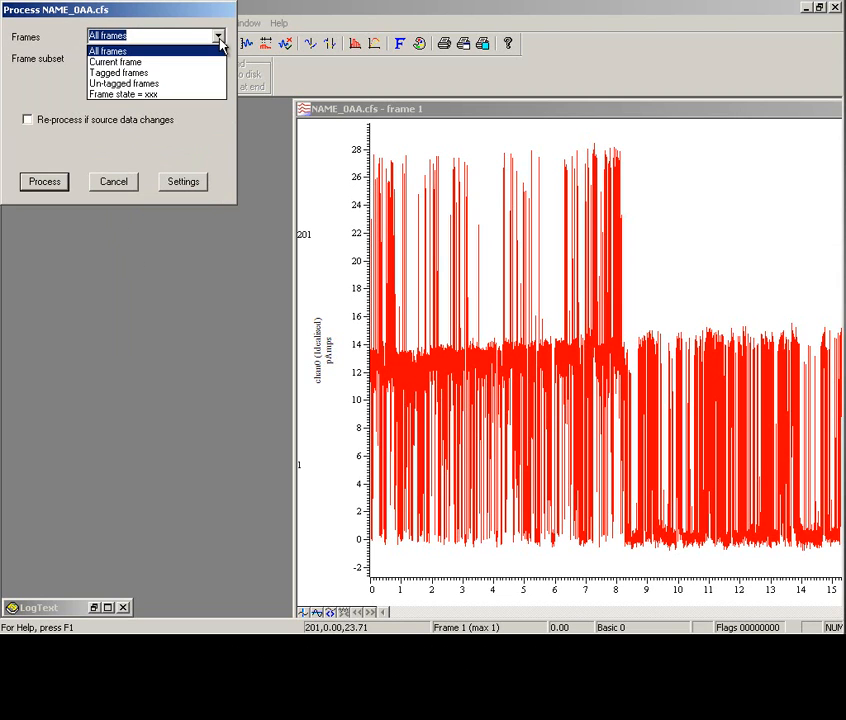
{"action": "left_click", "coordinate": [224, 136]}
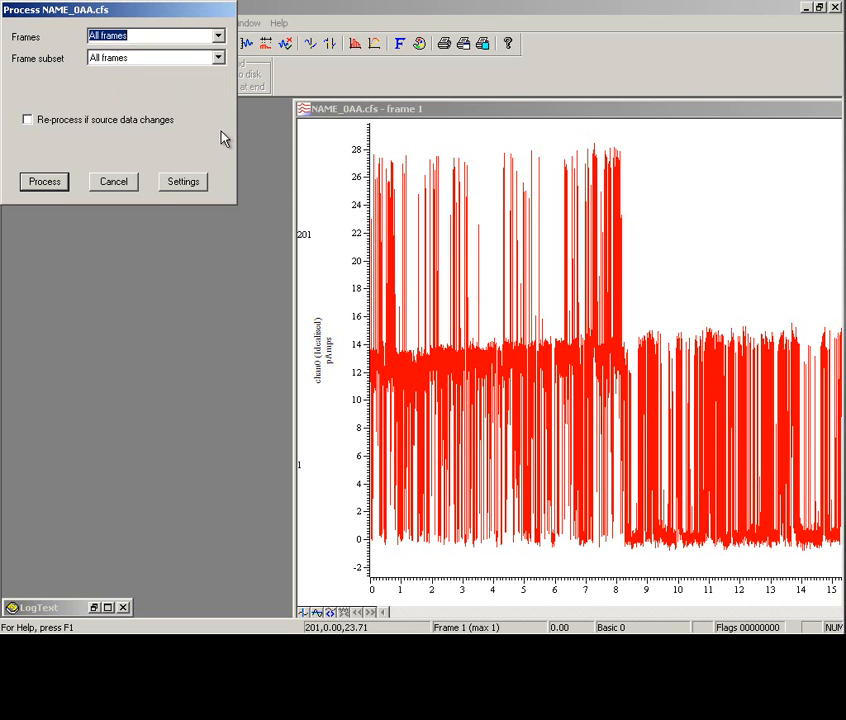
{"action": "left_click", "coordinate": [54, 183]}
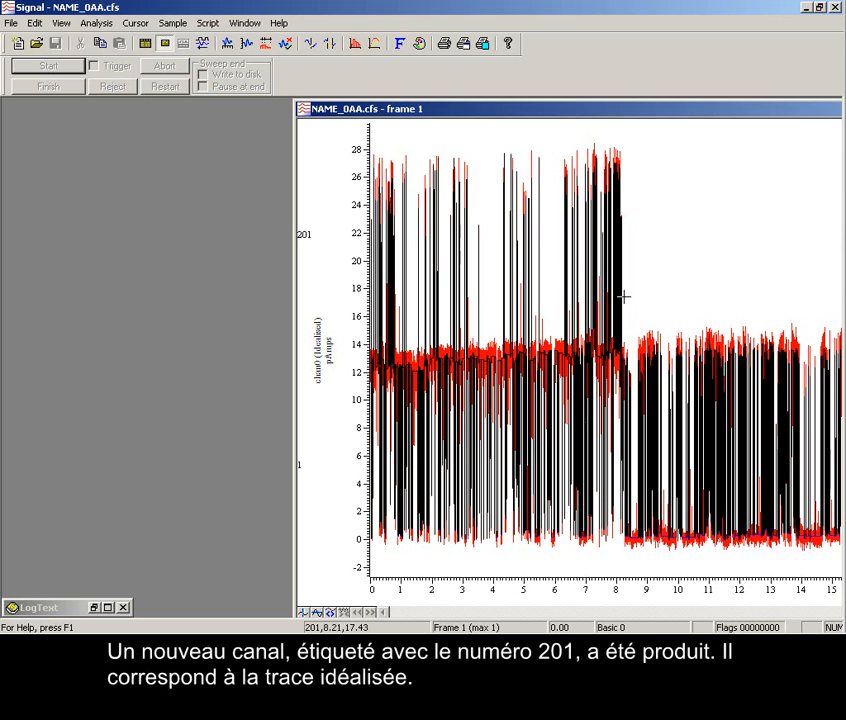
Step: Open the event details for the idealised trace and select the closed event starting at about 8.415 s
{"action": "left_click_drag", "start_coordinate": [636, 316], "coordinate": [612, 316]}
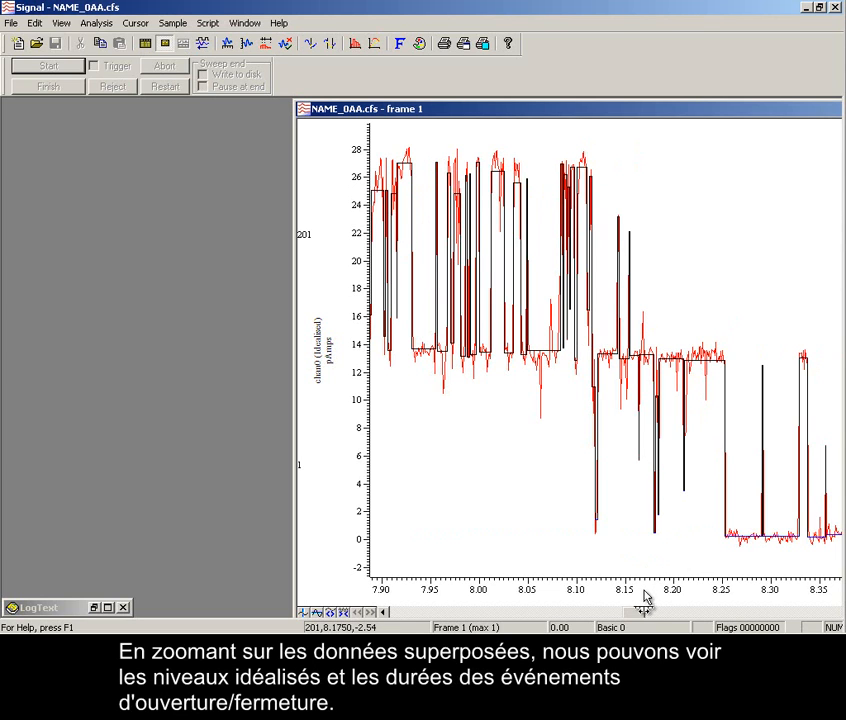
{"action": "left_click_drag", "start_coordinate": [639, 614], "coordinate": [645, 614]}
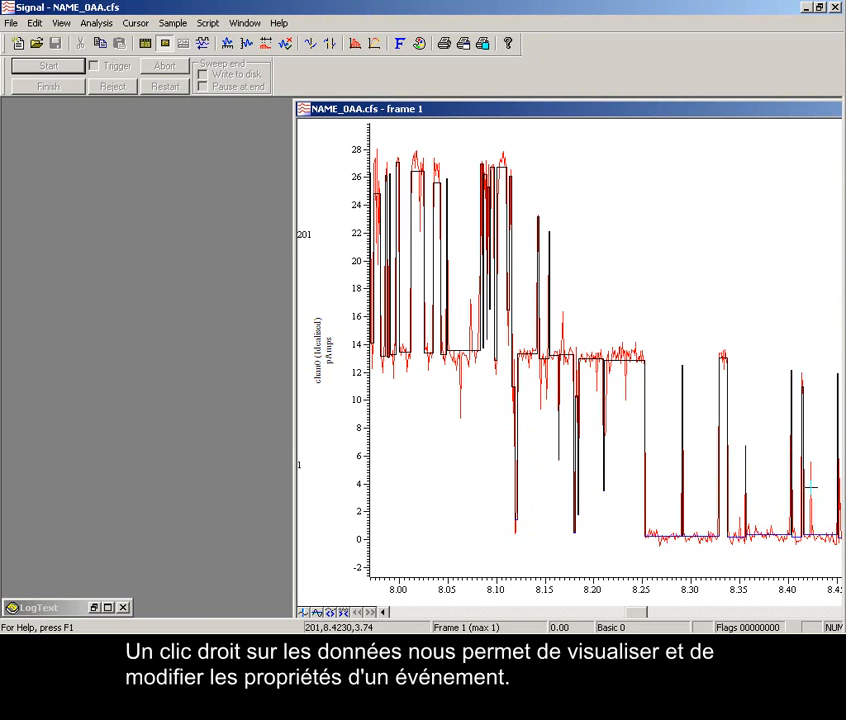
{"action": "right_click", "coordinate": [820, 541]}
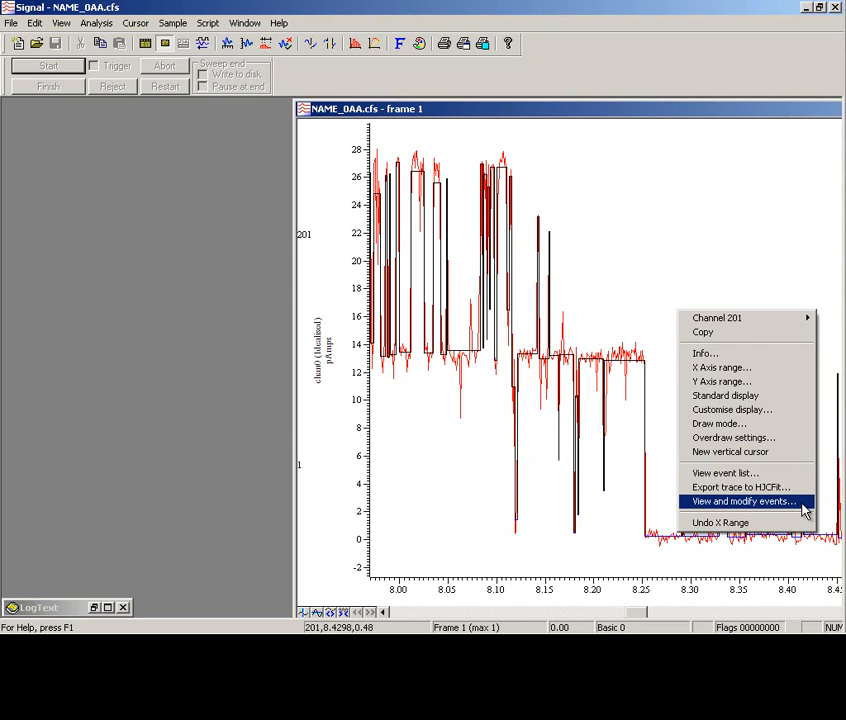
{"action": "left_click", "coordinate": [806, 508]}
{"action": "left_click_drag", "start_coordinate": [608, 434], "coordinate": [318, 127]}
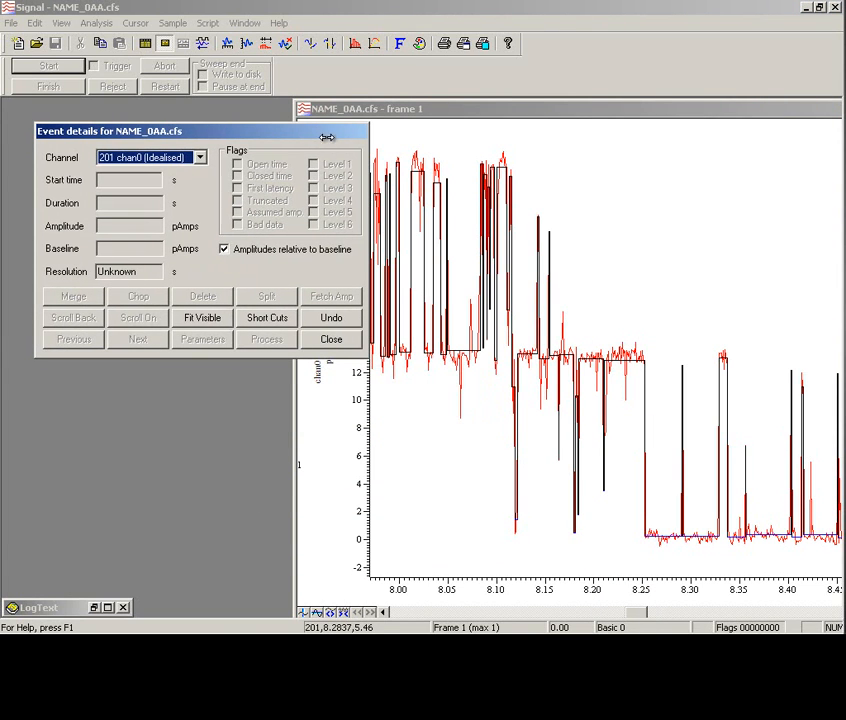
{"action": "left_click", "coordinate": [820, 528]}
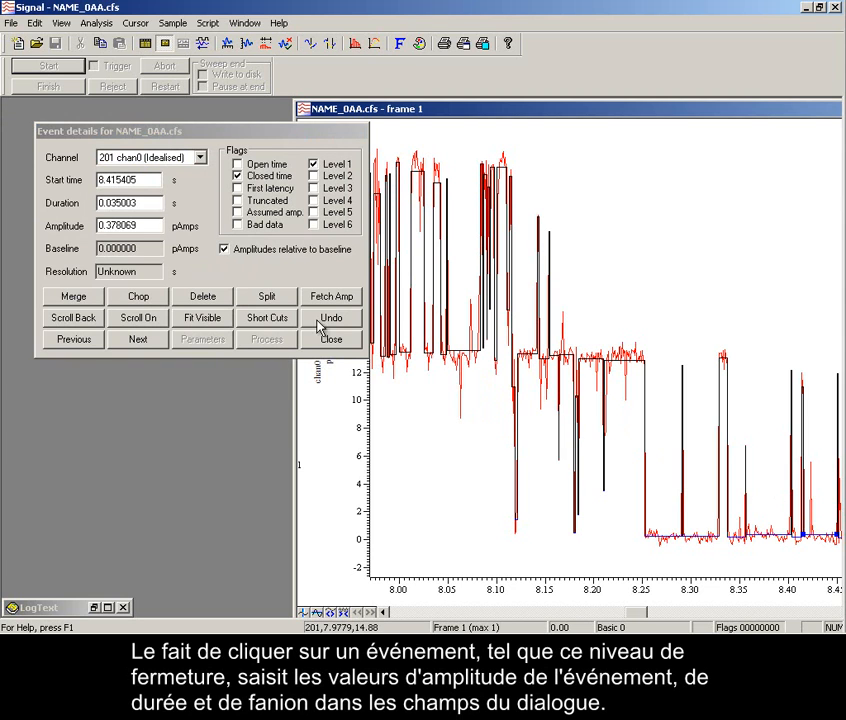
Step: Split the selected closed event and shift the inserted open event to span about 8.420 to 8.425 s
{"action": "left_click", "coordinate": [259, 297]}
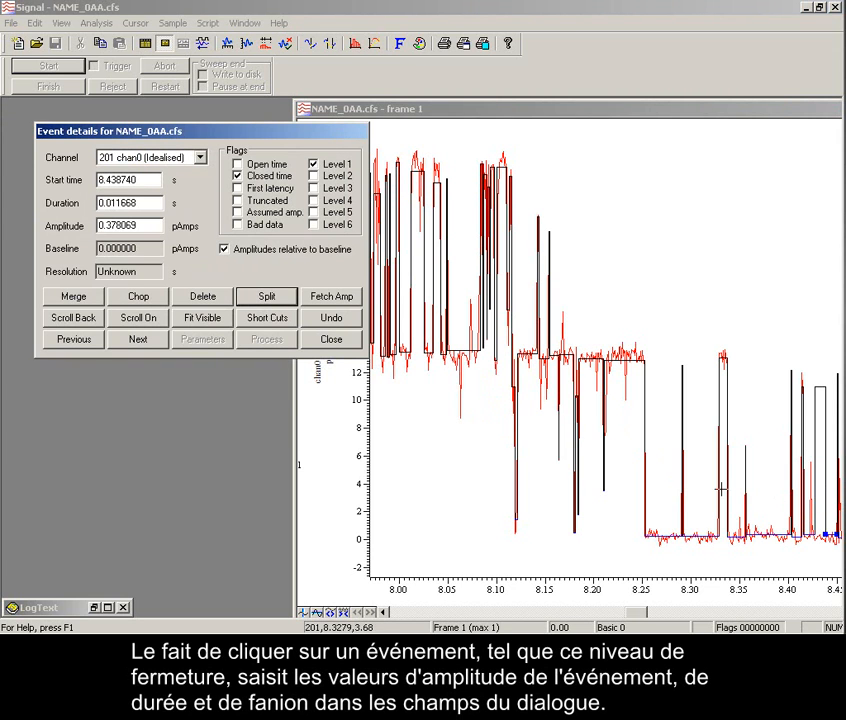
{"action": "left_click", "coordinate": [816, 509]}
{"action": "mouse_move", "coordinate": [816, 509]}
{"action": "left_mouse_down"}
{"action": "mouse_move", "coordinate": [806, 511]}
{"action": "mouse_move", "coordinate": [815, 516]}
{"action": "left_mouse_up"}
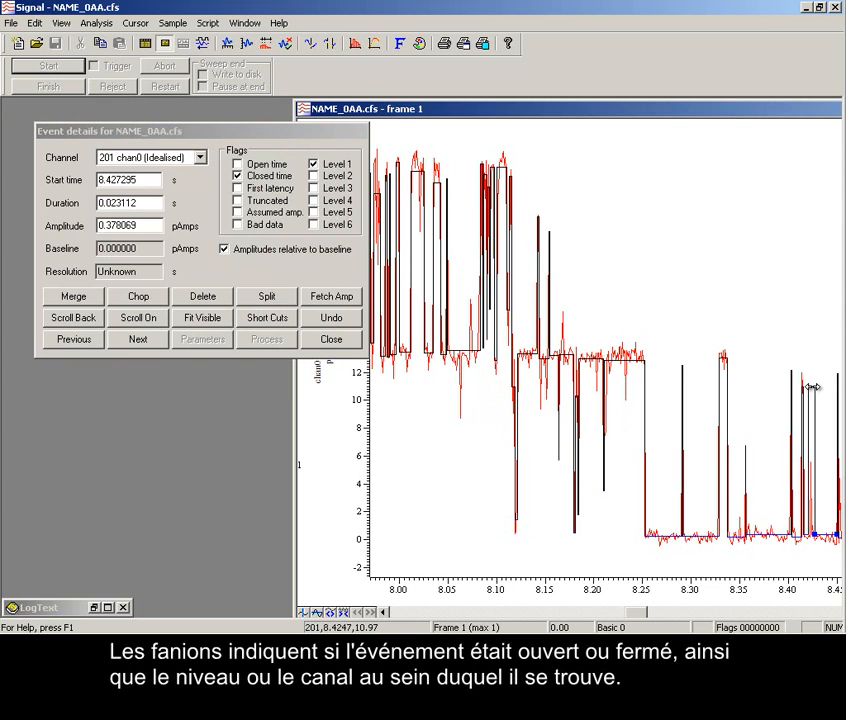
{"action": "left_click_drag", "start_coordinate": [811, 383], "coordinate": [809, 388]}
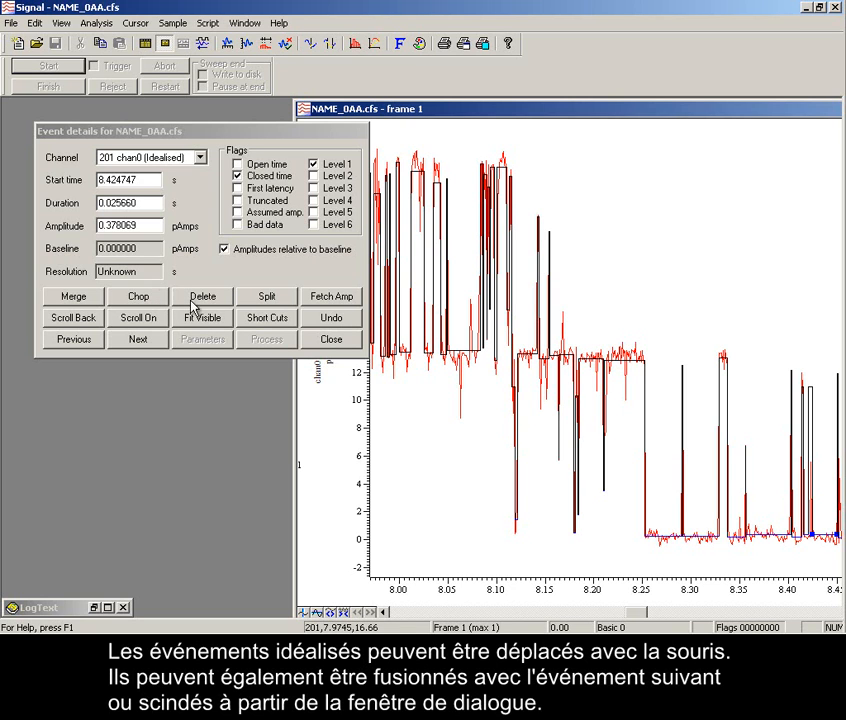
Step: Merge the selected closed event with the following event and undo the merge
{"action": "left_click", "coordinate": [80, 298]}
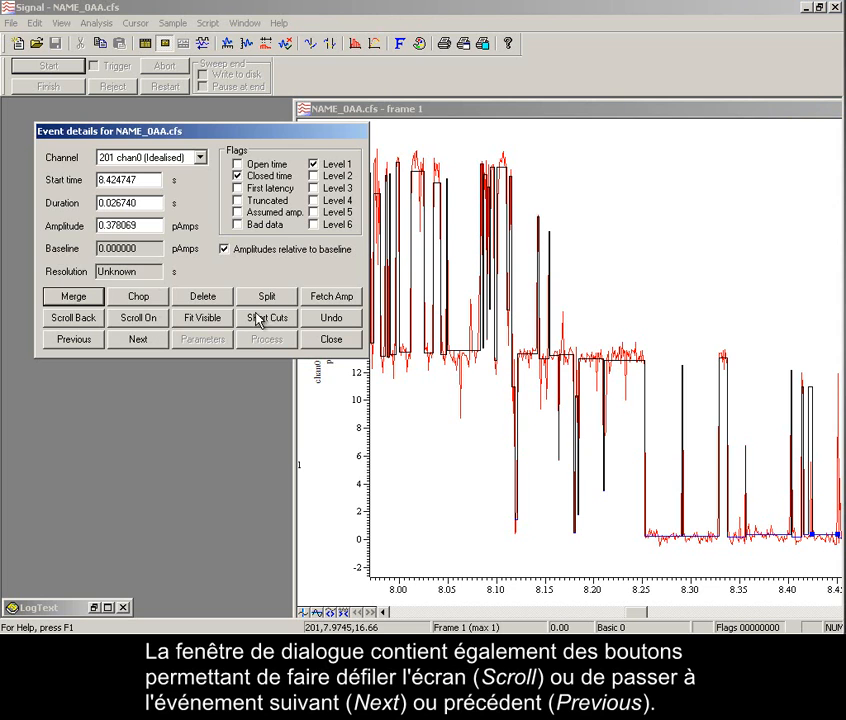
{"action": "left_click", "coordinate": [320, 322]}
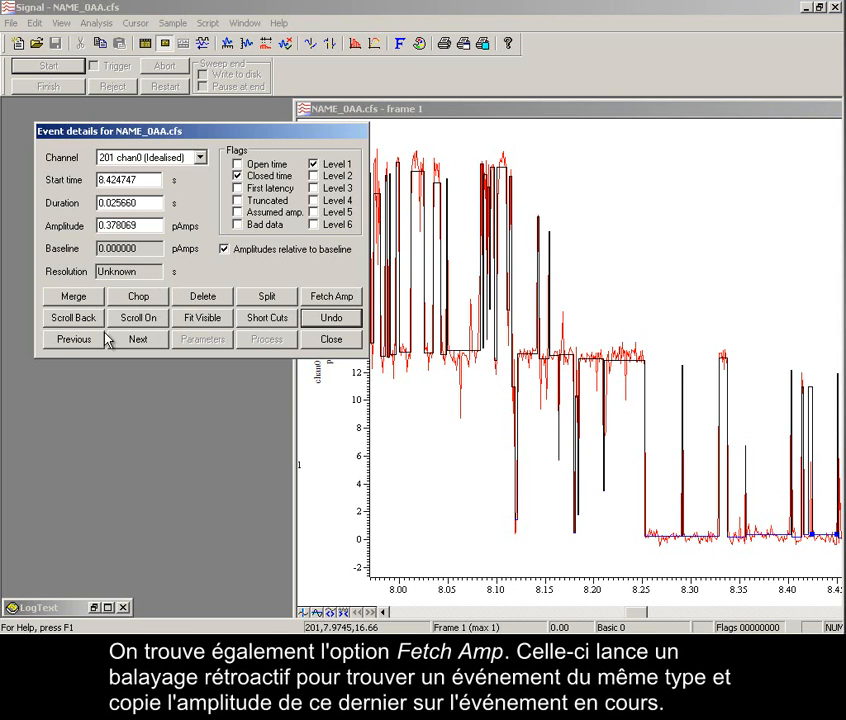
Step: Step back to the previous event and use Fetch Amp to copy amplitudes from earlier events of the same type
{"action": "left_click", "coordinate": [73, 342]}
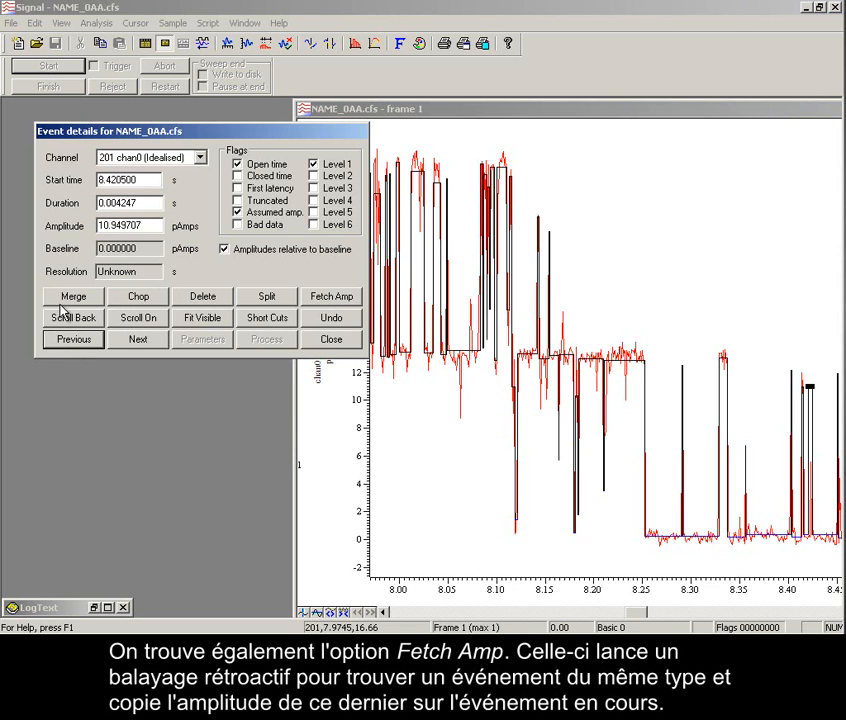
{"action": "left_click", "coordinate": [115, 321]}
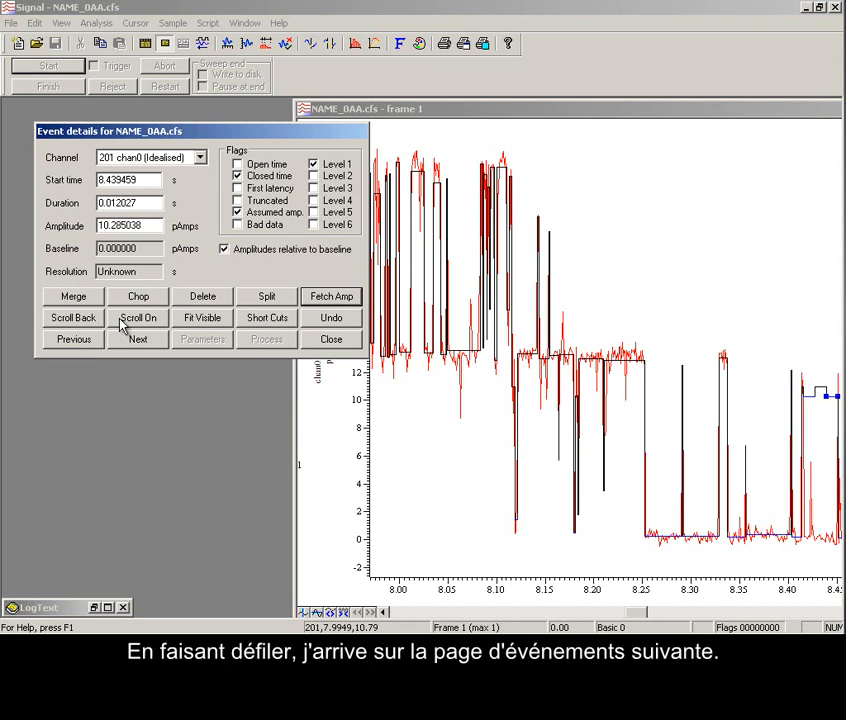
Step: Flag the open event starting at about 8.705 s as First latency, Truncated, Assumed amp., Bad data and Level 2, keeping Open time, and close the event details
{"action": "left_click", "coordinate": [134, 321]}
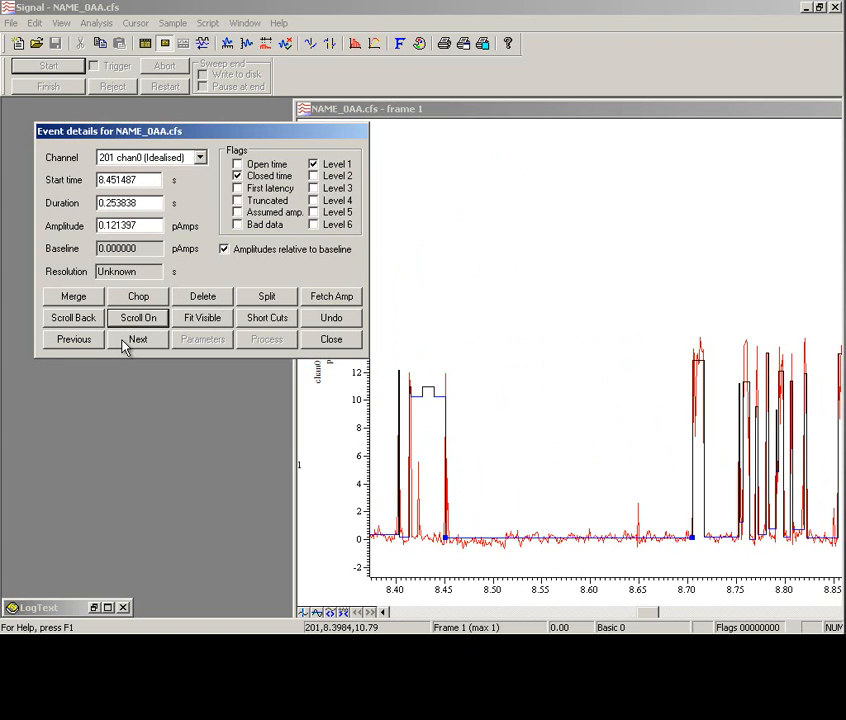
{"action": "left_click", "coordinate": [126, 342]}
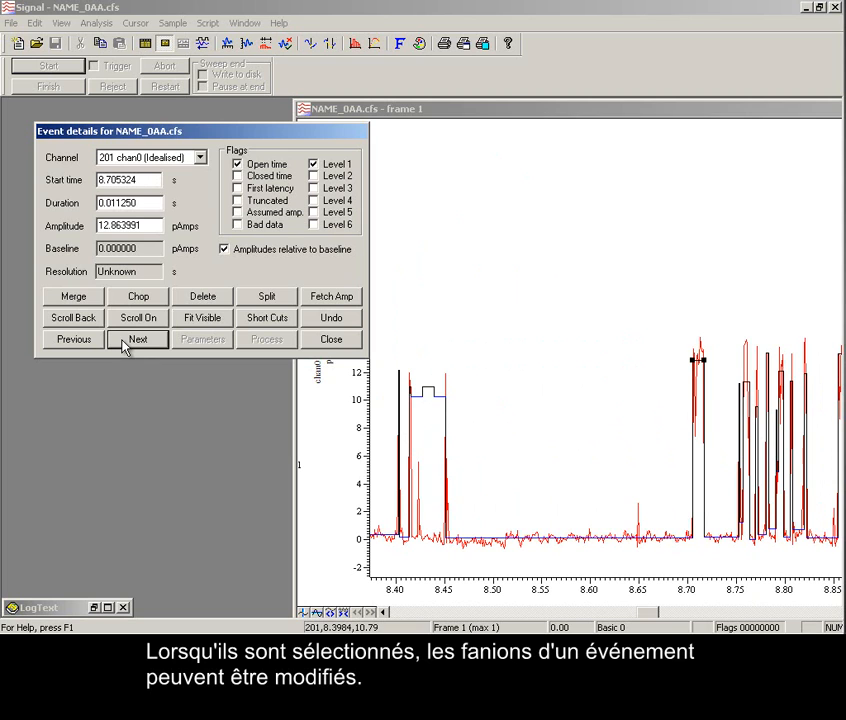
{"action": "left_click", "coordinate": [237, 176]}
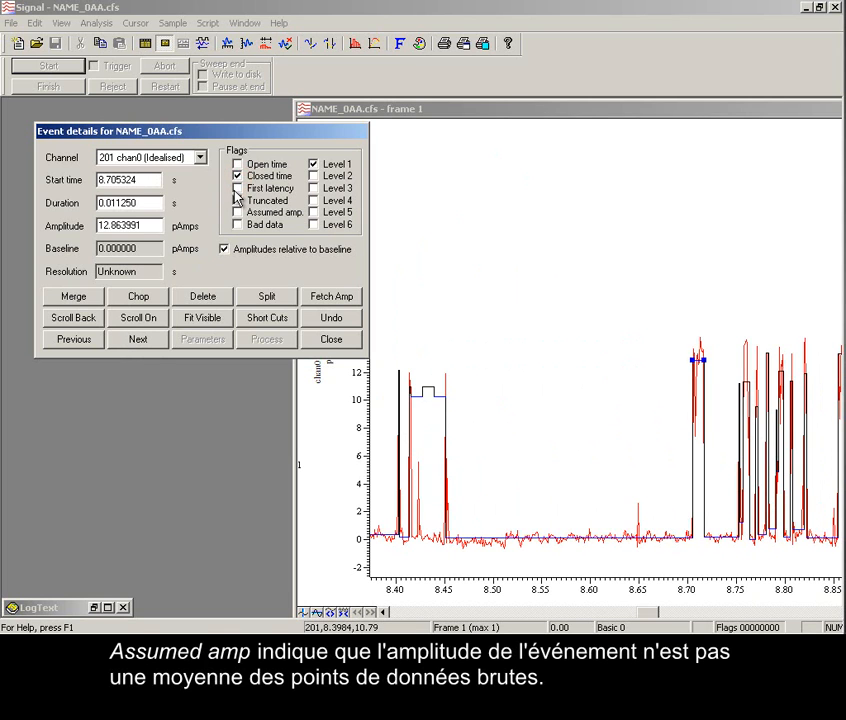
{"action": "left_click", "coordinate": [237, 189]}
{"action": "left_click", "coordinate": [237, 200]}
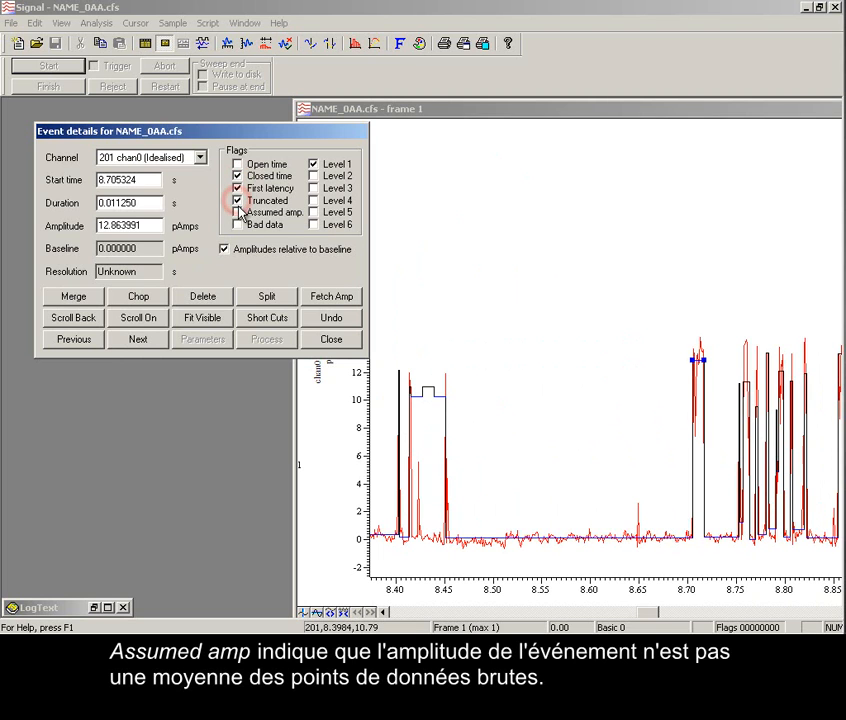
{"action": "left_click", "coordinate": [238, 212]}
{"action": "left_click", "coordinate": [240, 226]}
{"action": "left_click", "coordinate": [318, 179]}
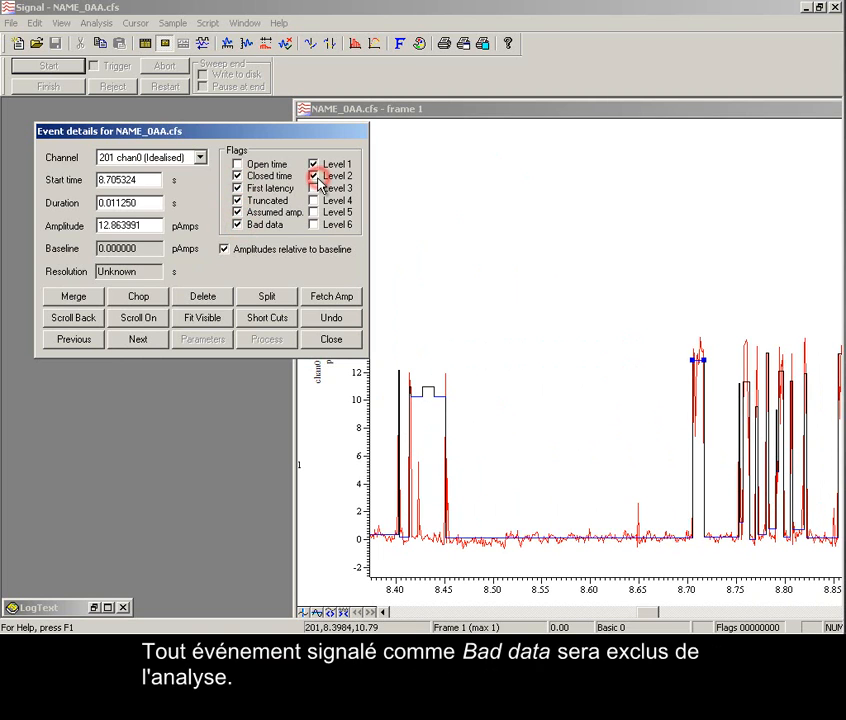
{"action": "left_click", "coordinate": [238, 164]}
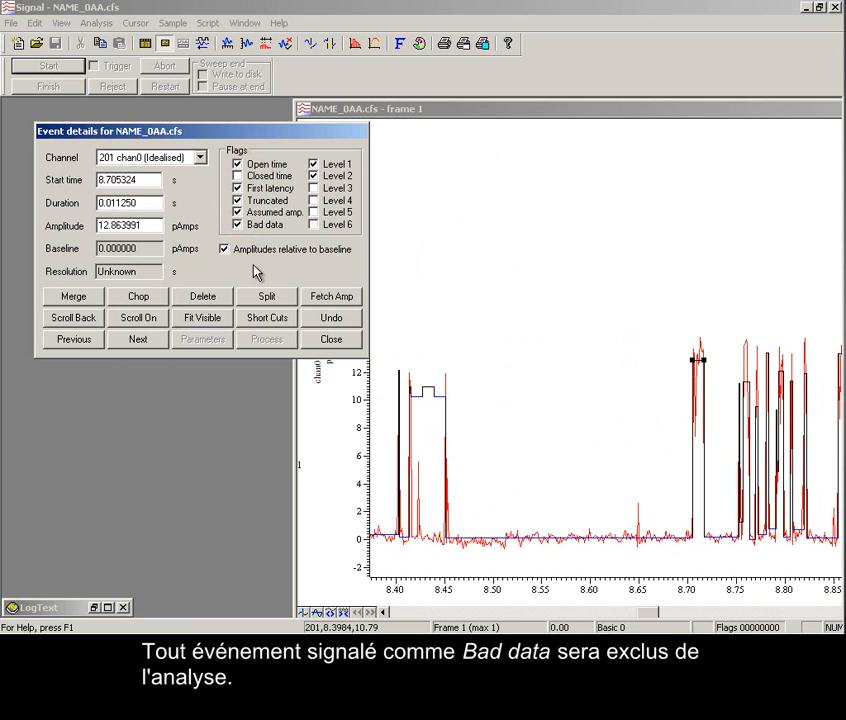
{"action": "left_click", "coordinate": [326, 342]}
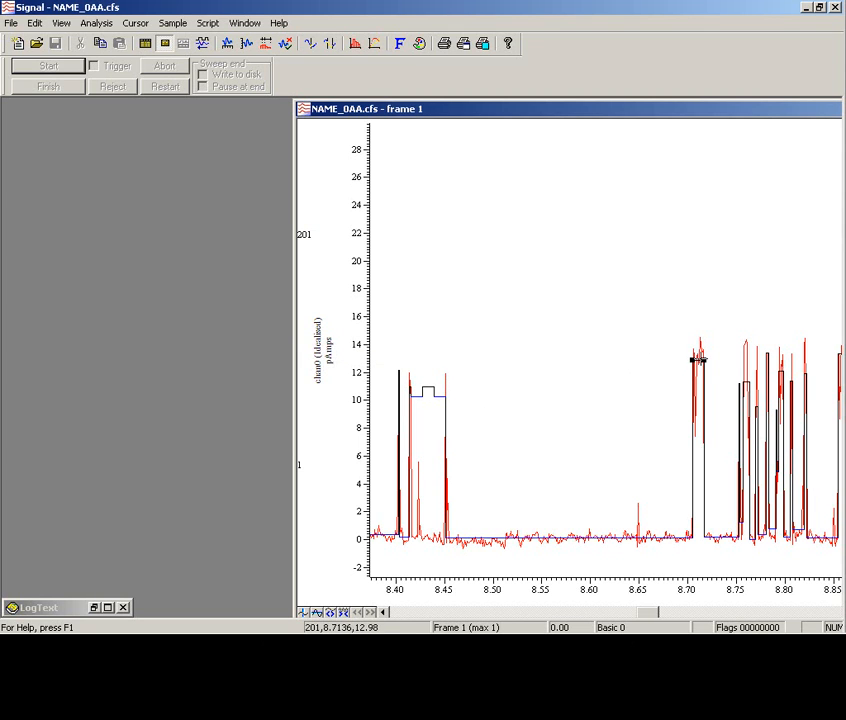
Step: Raise the open event at about 8.71 s to about 14.6 pAmps and view the event list for channel 201
{"action": "mouse_move", "coordinate": [698, 360]}
{"action": "left_mouse_down"}
{"action": "mouse_move", "coordinate": [698, 368]}
{"action": "mouse_move", "coordinate": [700, 337]}
{"action": "left_mouse_up"}
{"action": "right_click", "coordinate": [700, 337]}
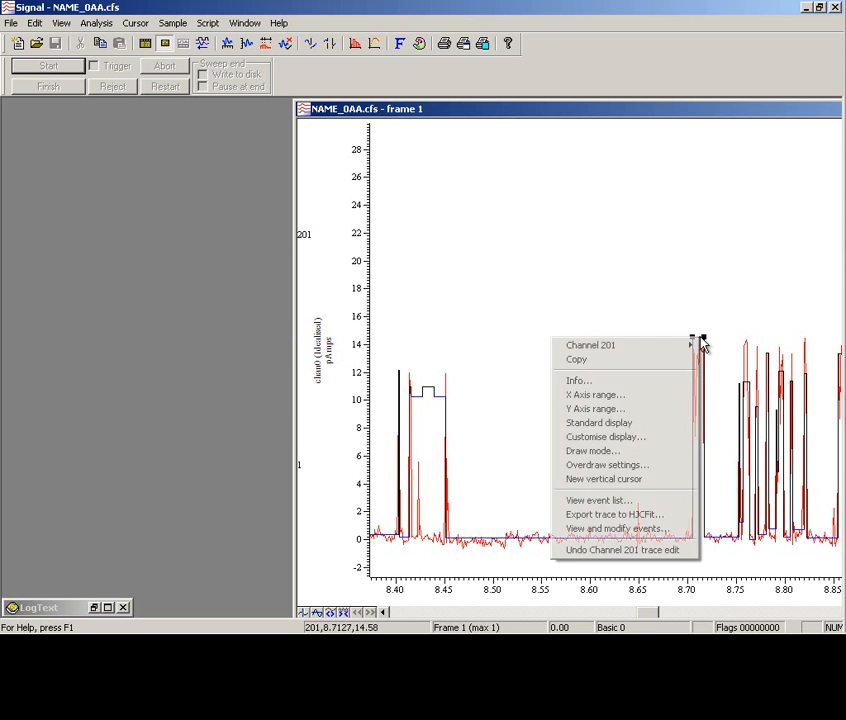
{"action": "left_click", "coordinate": [676, 500]}
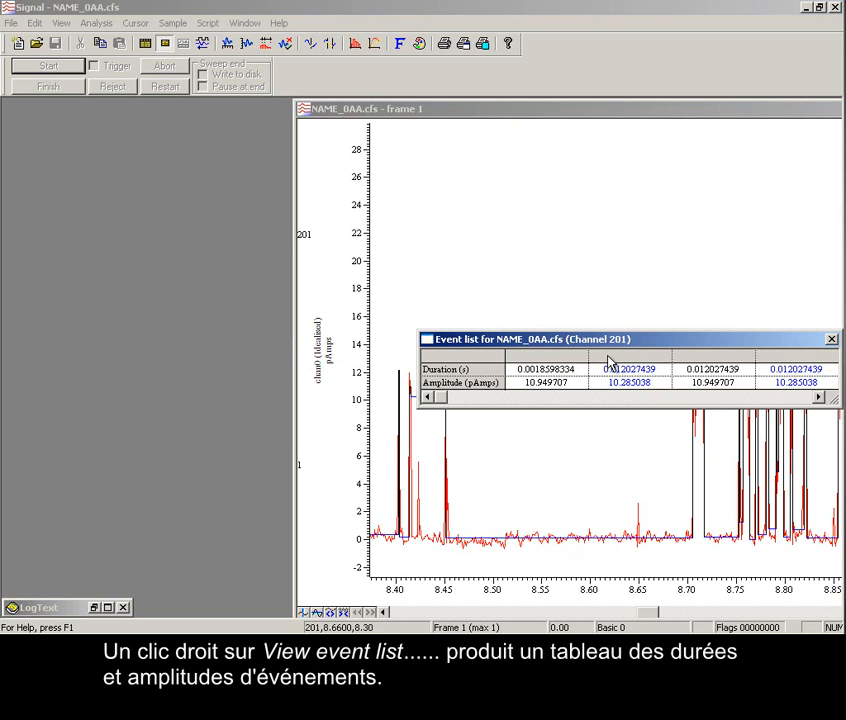
{"action": "left_click_drag", "start_coordinate": [609, 341], "coordinate": [375, 177]}
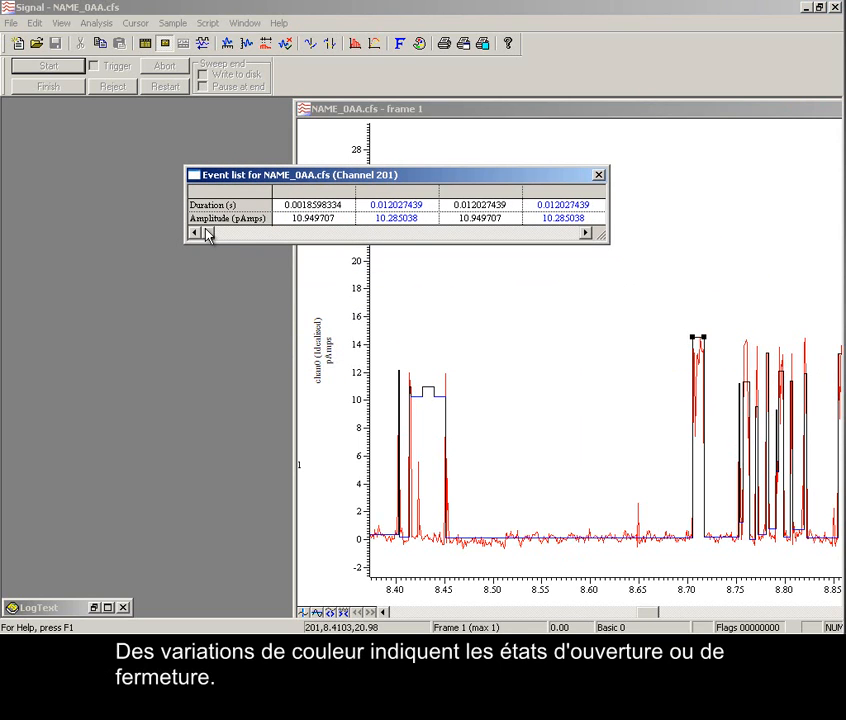
{"action": "mouse_move", "coordinate": [207, 234]}
{"action": "left_mouse_down"}
{"action": "mouse_move", "coordinate": [443, 247]}
{"action": "mouse_move", "coordinate": [576, 242]}
{"action": "mouse_move", "coordinate": [204, 247]}
{"action": "left_mouse_up"}
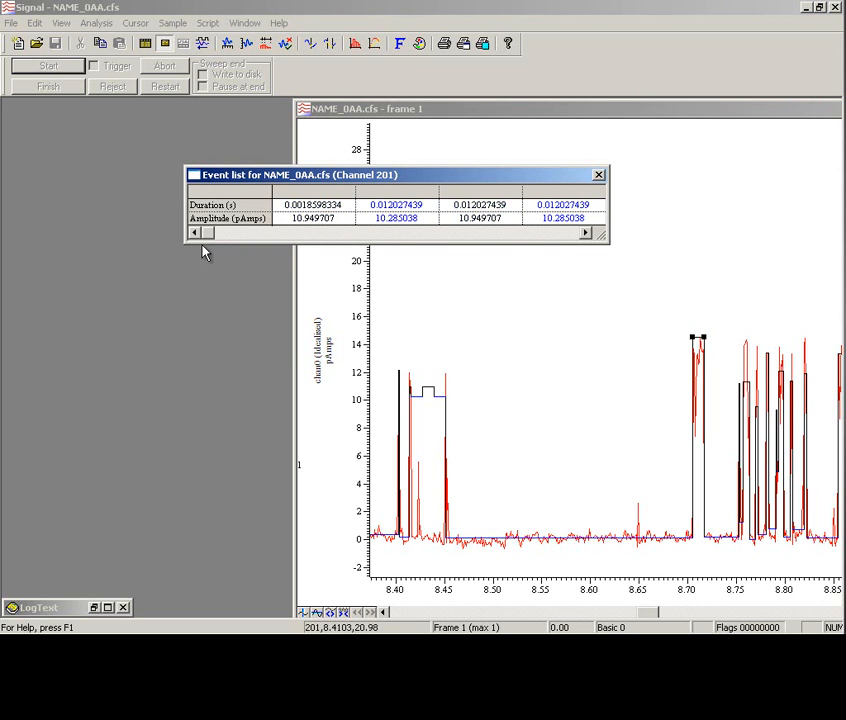
{"action": "double_click", "coordinate": [191, 177]}
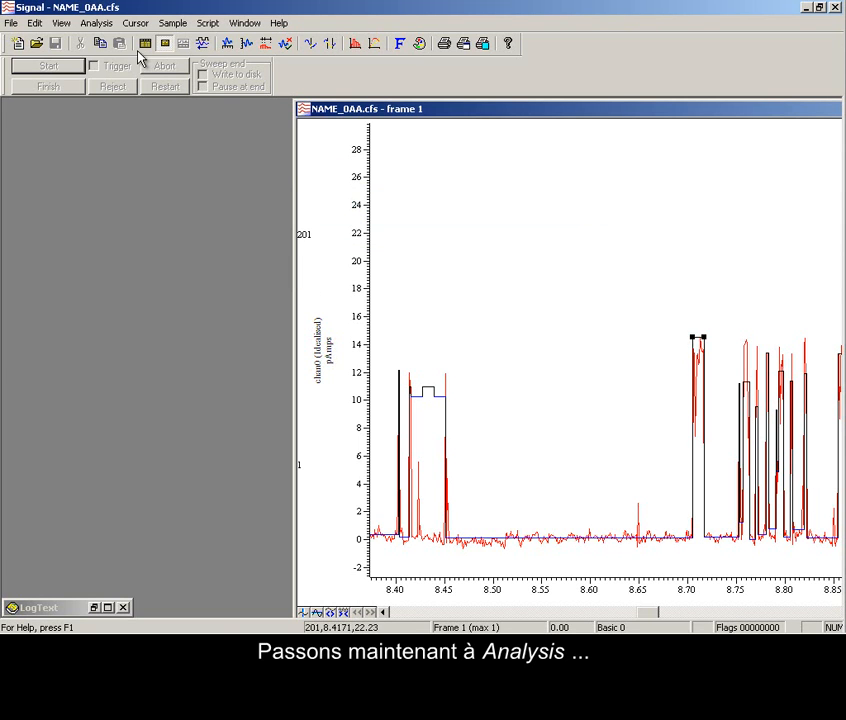
Step: Create an open/closed amplitude histogram from the idealised channel 201 with the minimum amplitude set to YLow()
{"action": "left_click", "coordinate": [108, 27]}
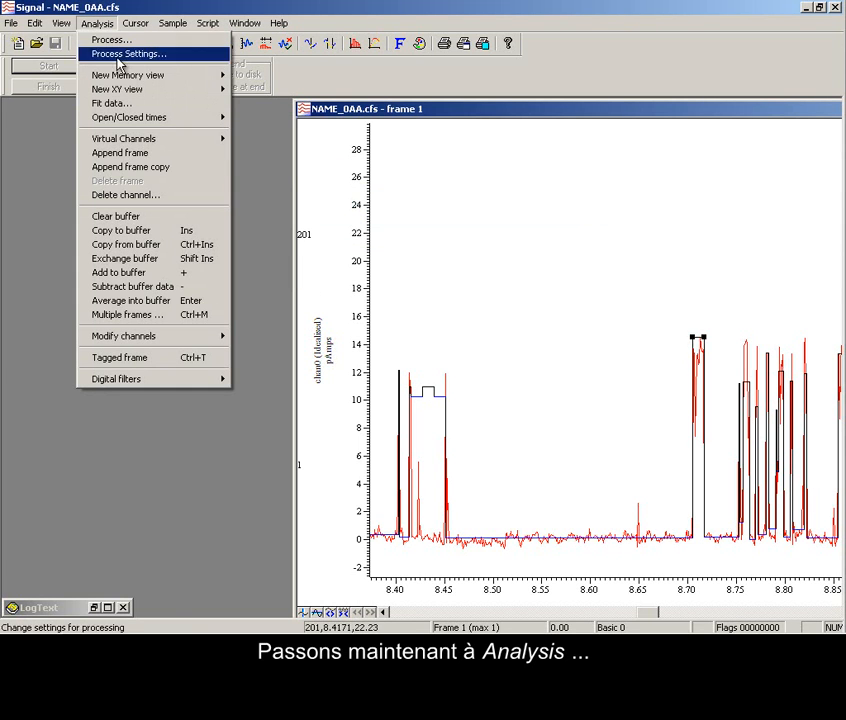
{"action": "mouse_move", "coordinate": [175, 121]}
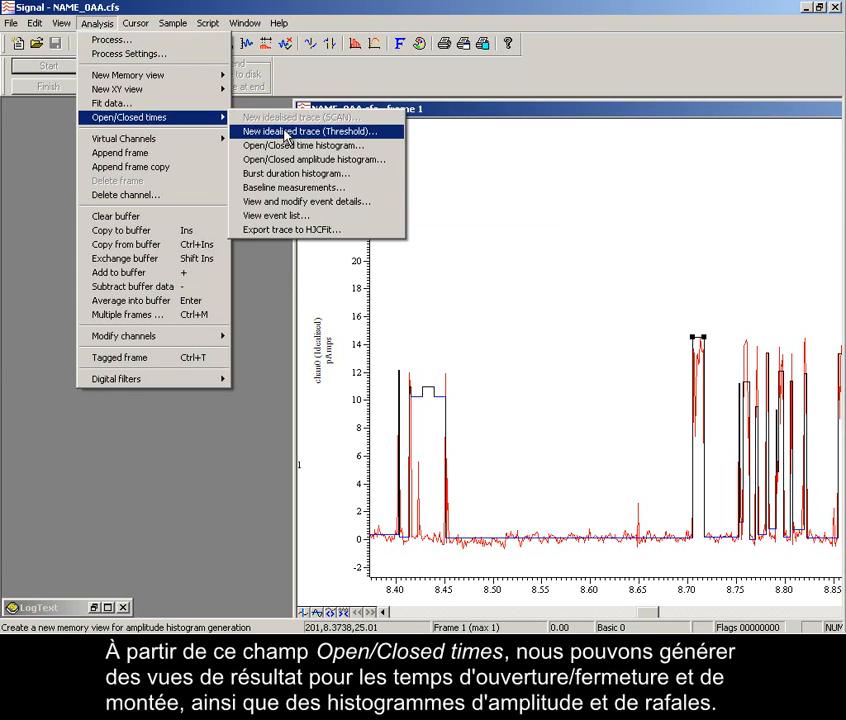
{"action": "left_click", "coordinate": [400, 166]}
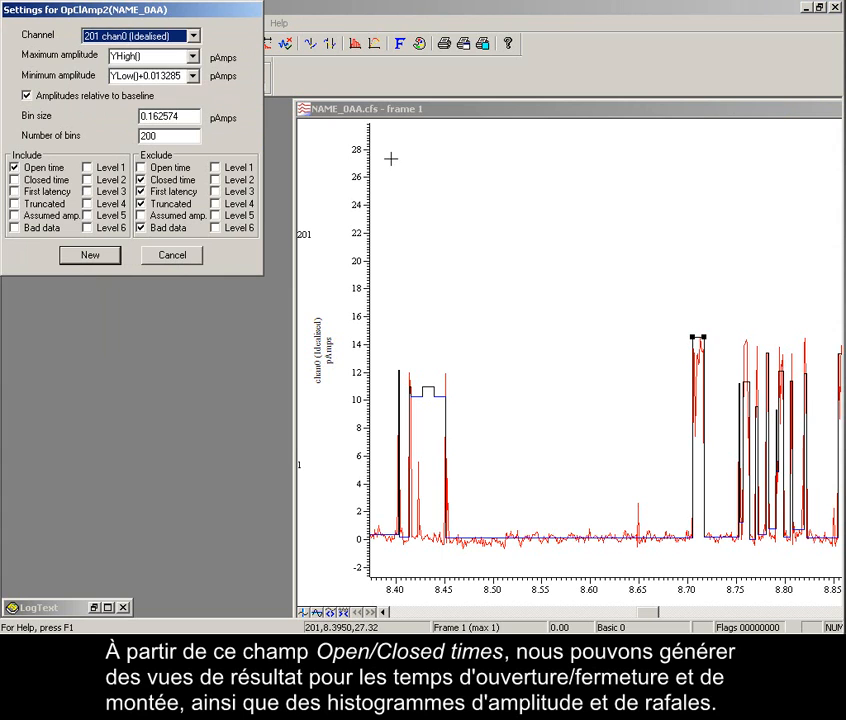
{"action": "left_click", "coordinate": [194, 76]}
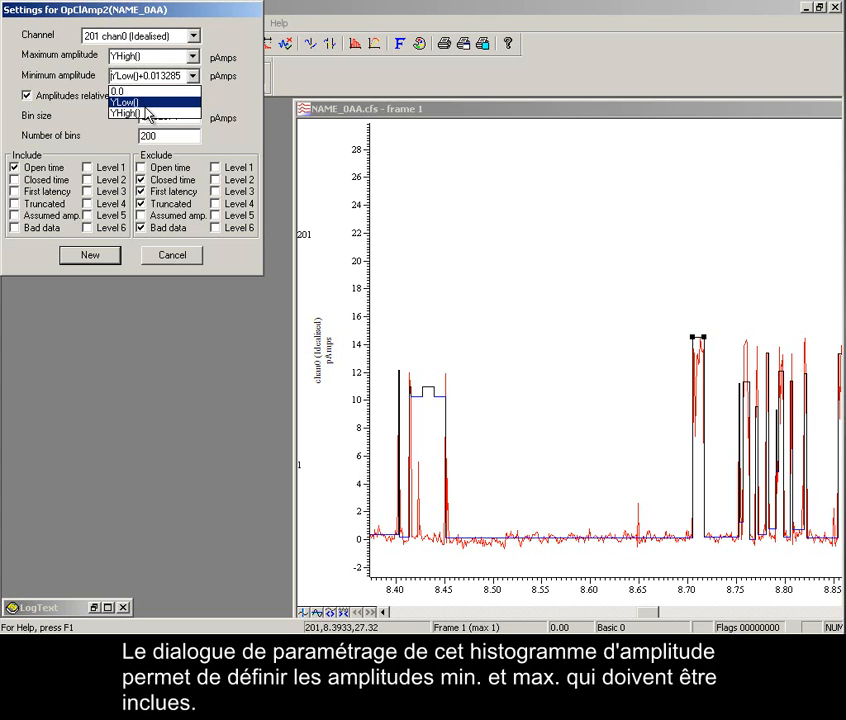
{"action": "left_click", "coordinate": [147, 104]}
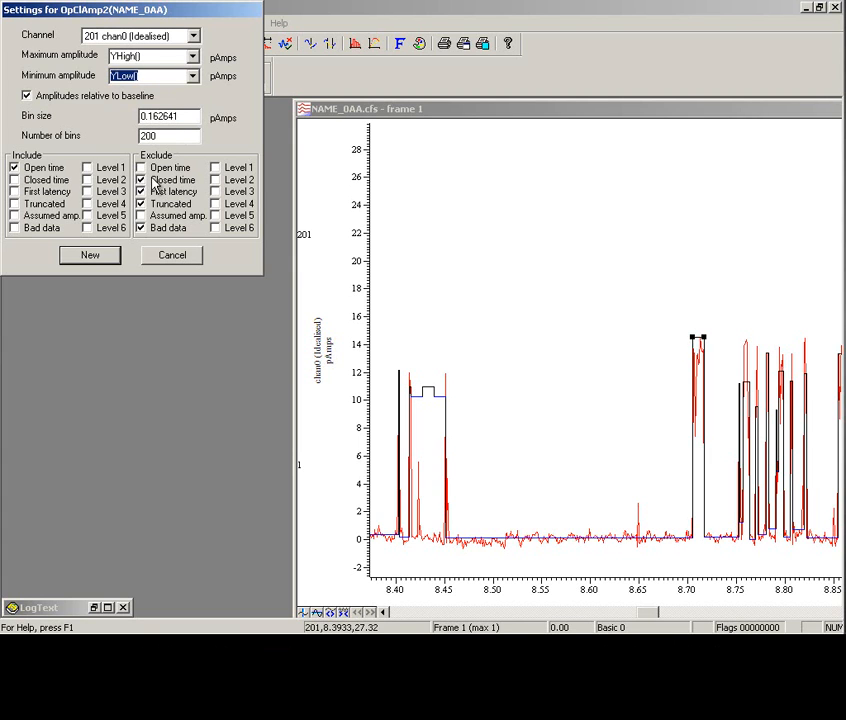
{"action": "left_click", "coordinate": [90, 256]}
{"action": "left_click", "coordinate": [50, 186]}
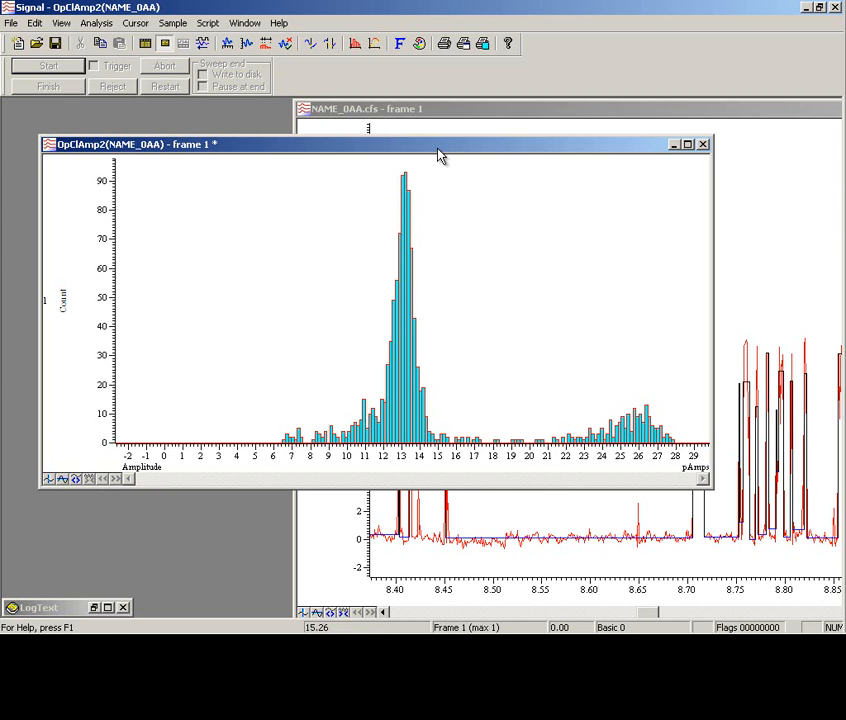
Step: Add two vertical cursors to the amplitude histogram and place them around the main peak at about 9.65 and 15.62 pAmps
{"action": "key", "text": "ctrl+1"}
{"action": "key", "text": "ctrl+2"}
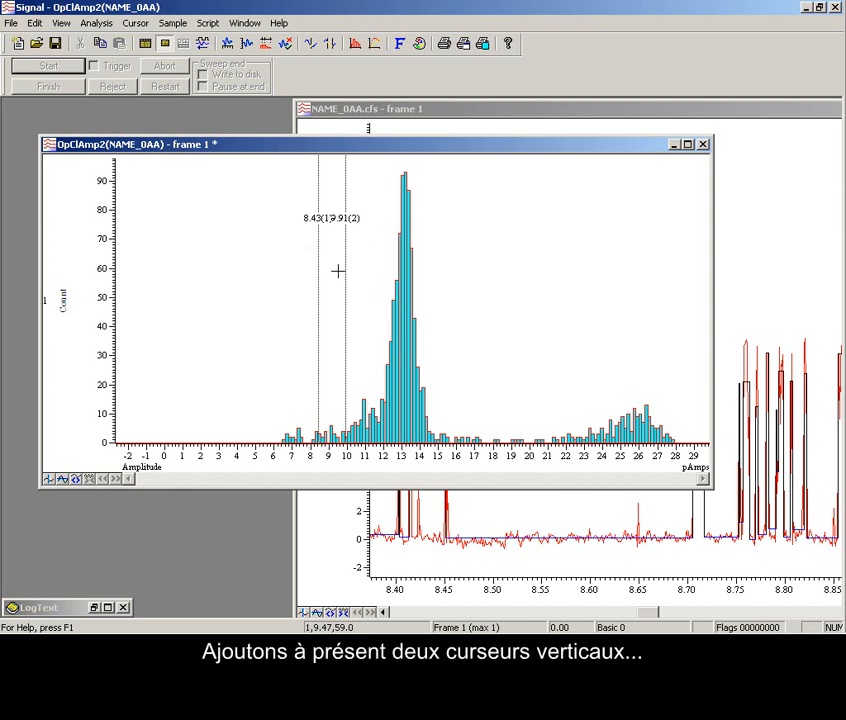
{"action": "left_click_drag", "start_coordinate": [348, 283], "coordinate": [450, 302]}
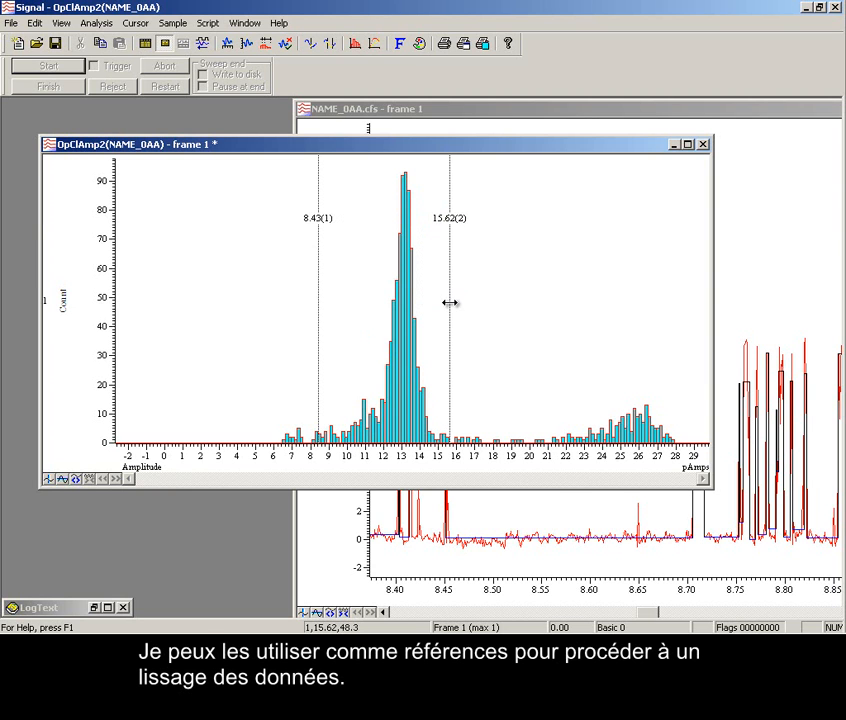
{"action": "left_click_drag", "start_coordinate": [320, 342], "coordinate": [341, 355]}
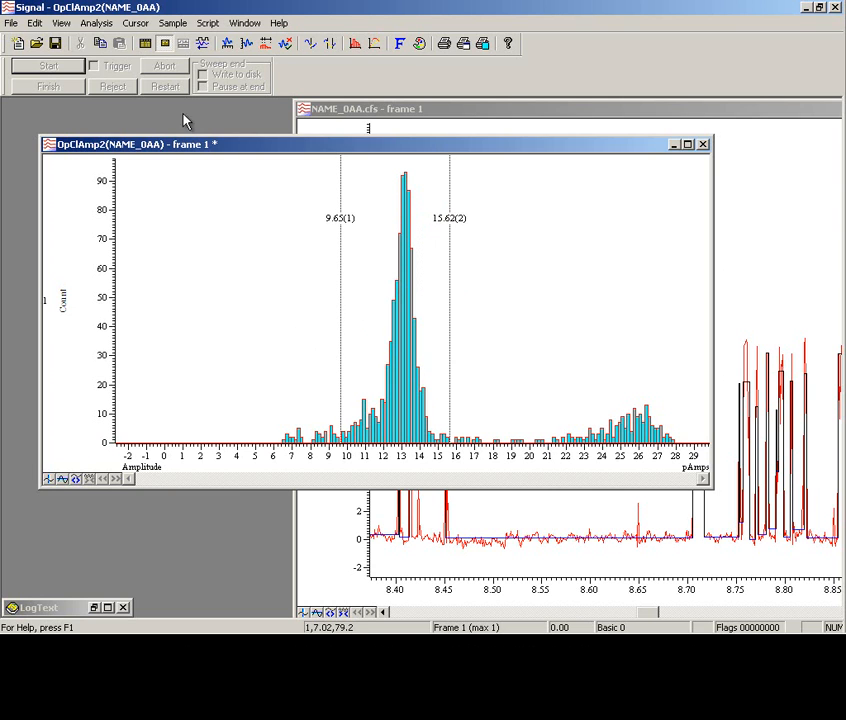
Step: Fit an exponential to the histogram between Cursor(1) and Cursor(2), with Cursor(1) as the reference, and uncover the fitted peak
{"action": "left_click", "coordinate": [93, 25]}
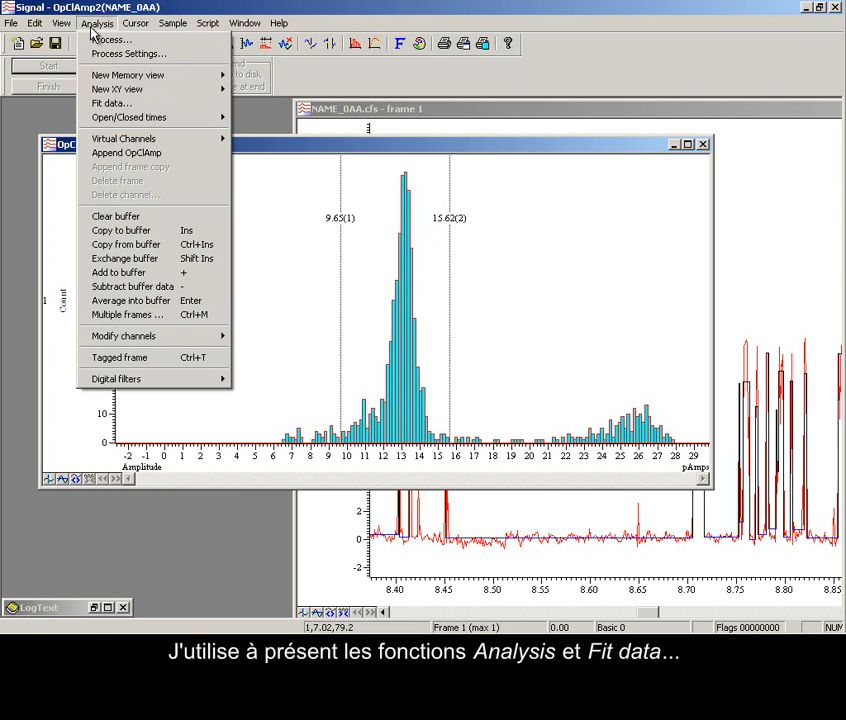
{"action": "left_click", "coordinate": [131, 105]}
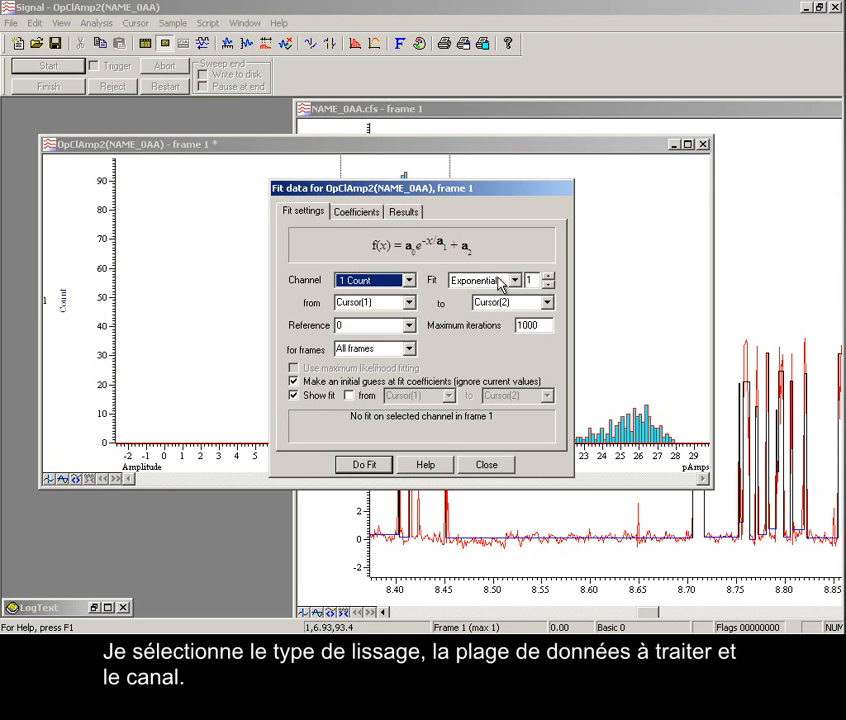
{"action": "left_click", "coordinate": [409, 327]}
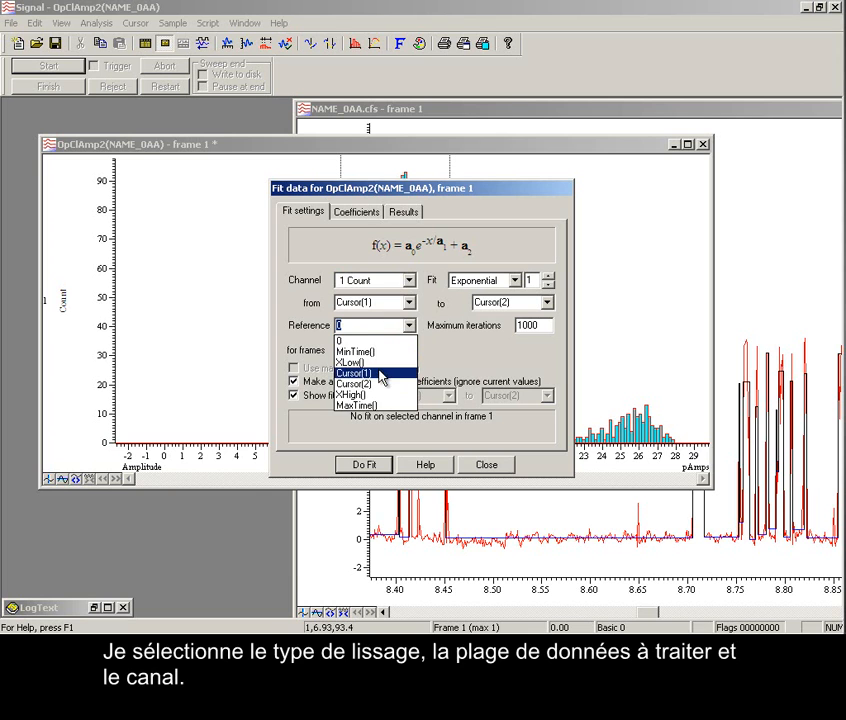
{"action": "left_click", "coordinate": [381, 373]}
{"action": "left_click", "coordinate": [362, 465]}
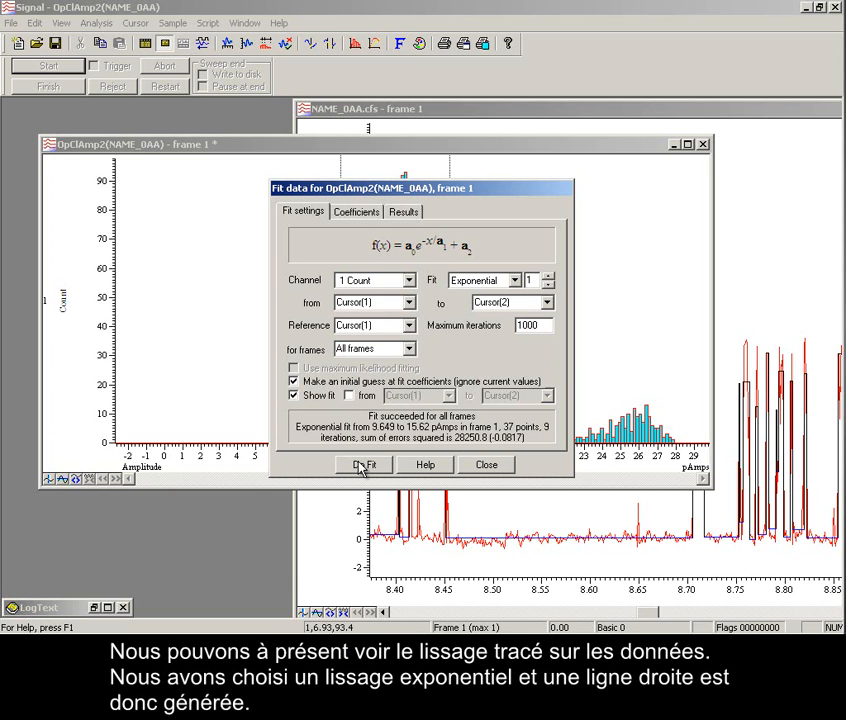
{"action": "left_click_drag", "start_coordinate": [410, 196], "coordinate": [632, 199]}
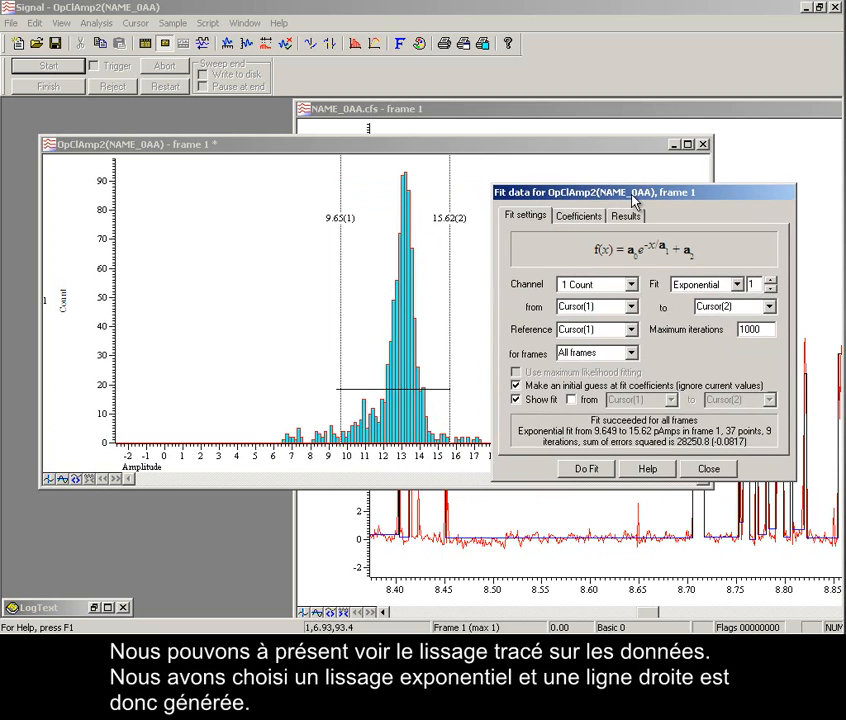
Step: Change the fit type to Gaussian, fit the histogram peak between the two cursors, and close the fit settings
{"action": "left_click", "coordinate": [737, 284]}
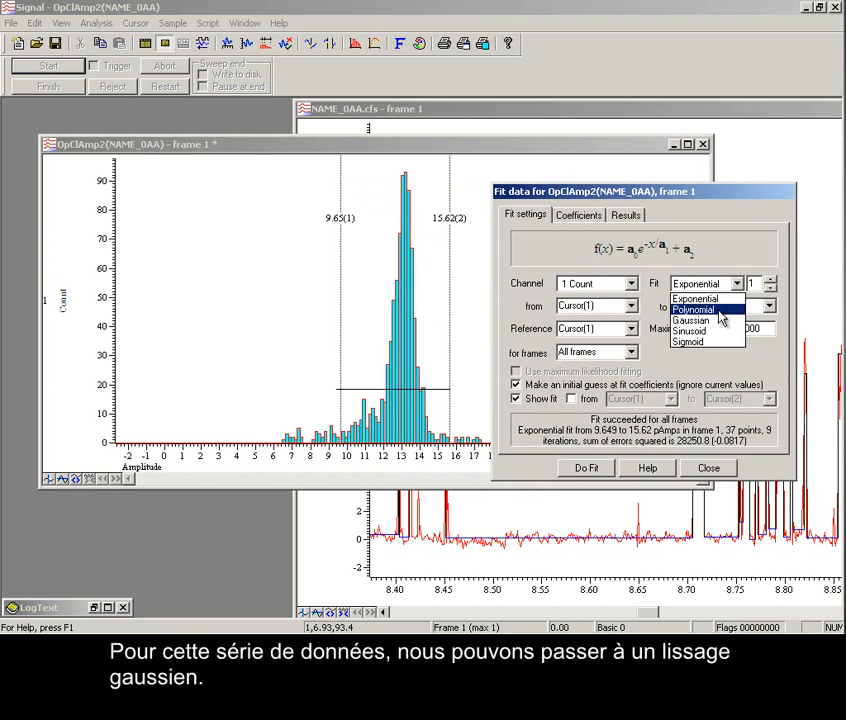
{"action": "left_click", "coordinate": [716, 321]}
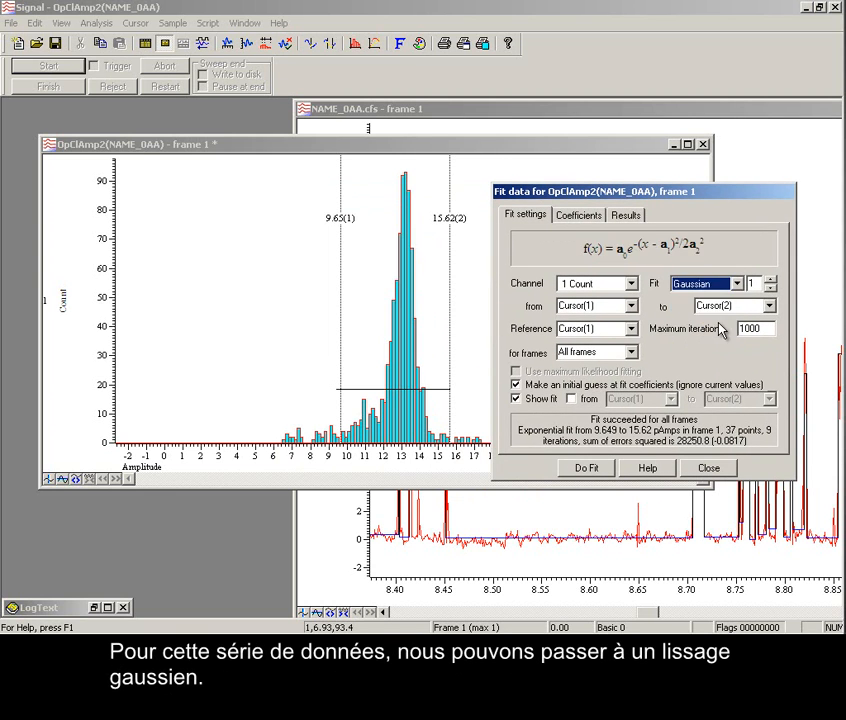
{"action": "left_click", "coordinate": [592, 474]}
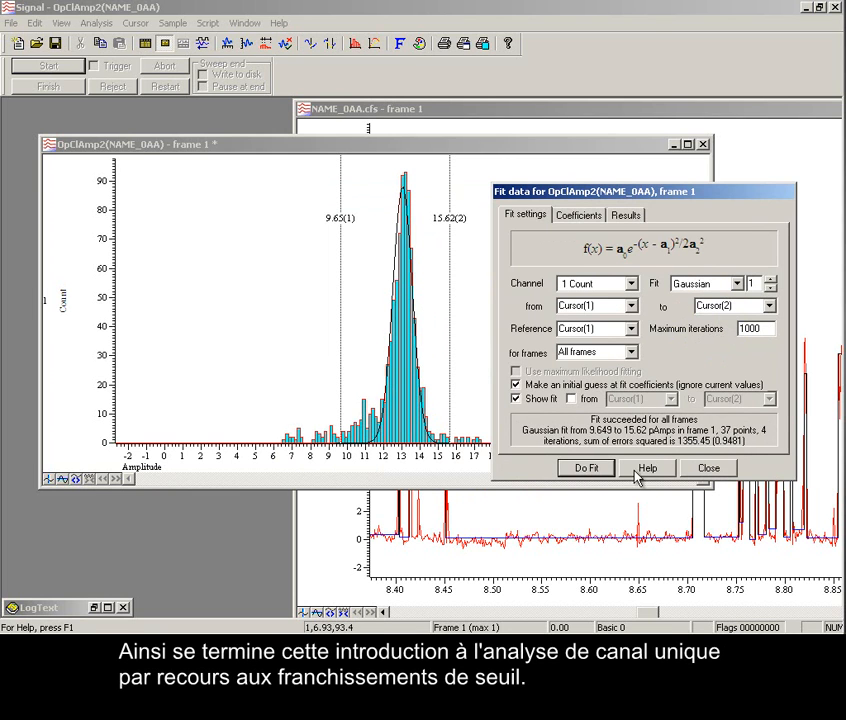
{"action": "left_click", "coordinate": [712, 470]}
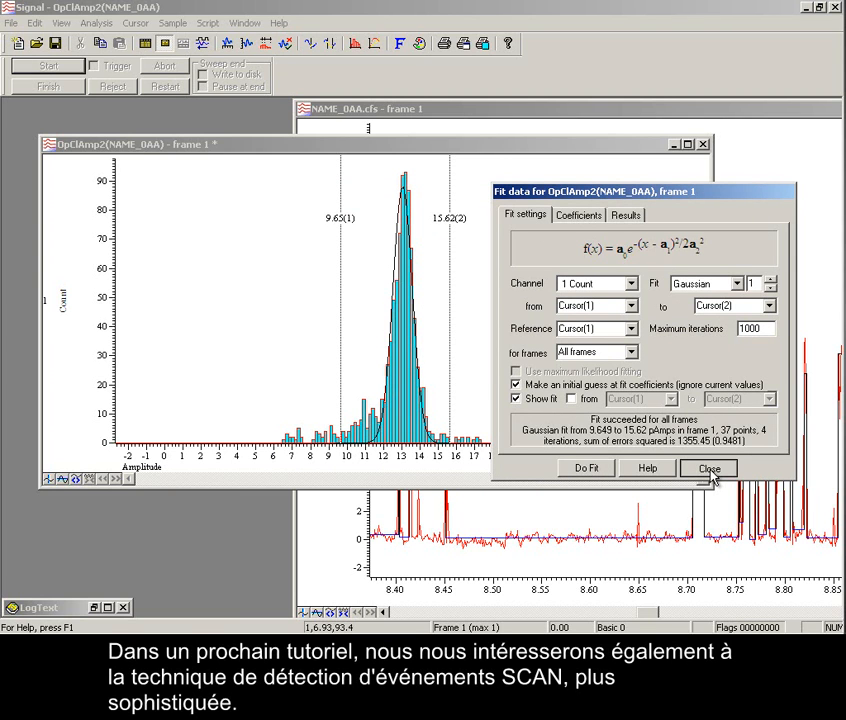
{"action": "left_click", "coordinate": [712, 470]}
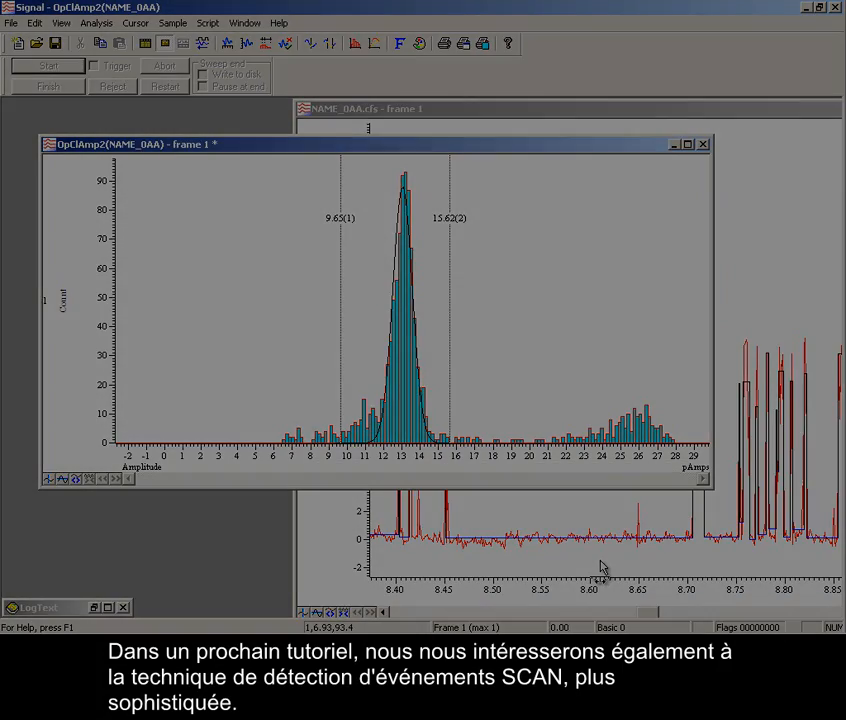